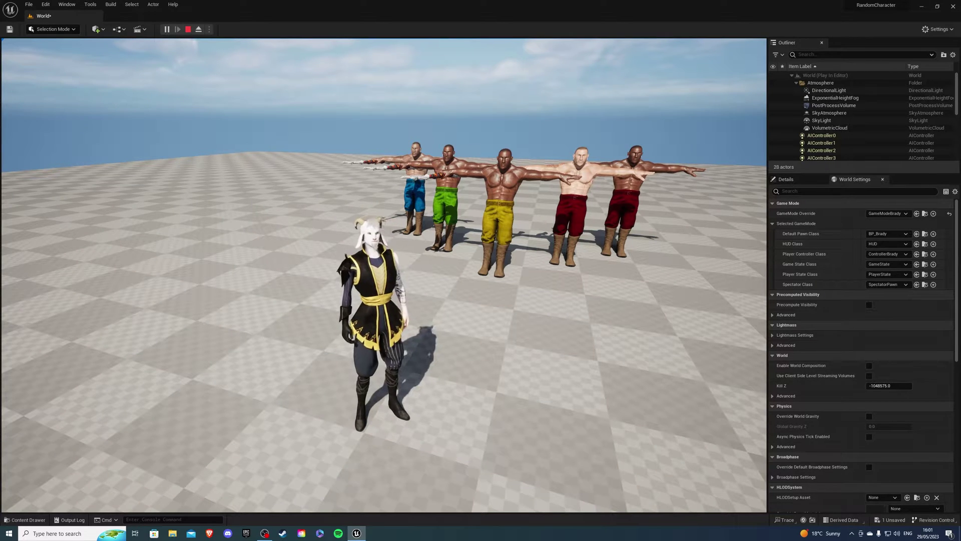
Step: Run the player character right, then left, then toward the coloured NPC brutes
{"action": "key", "text": "d"}
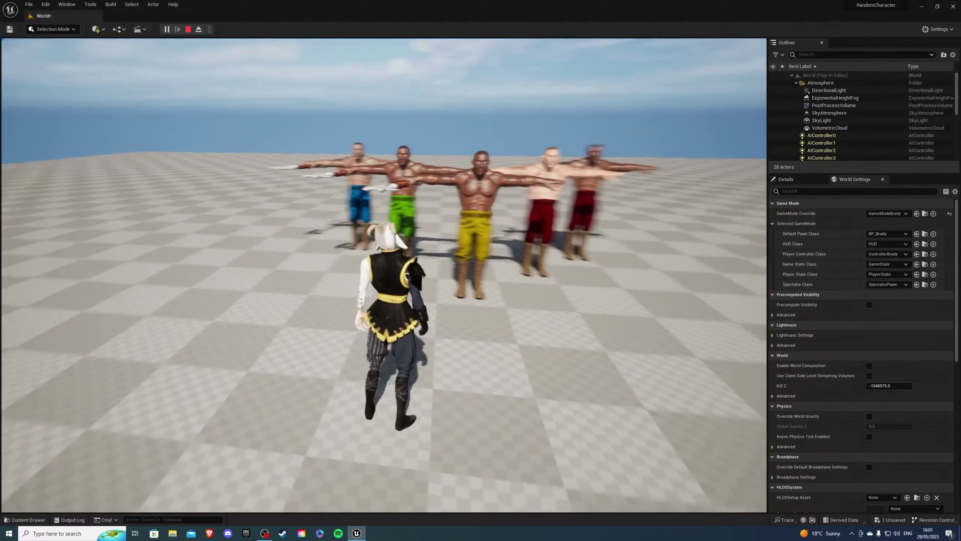
{"action": "key", "text": "a"}
{"action": "key", "text": "w"}
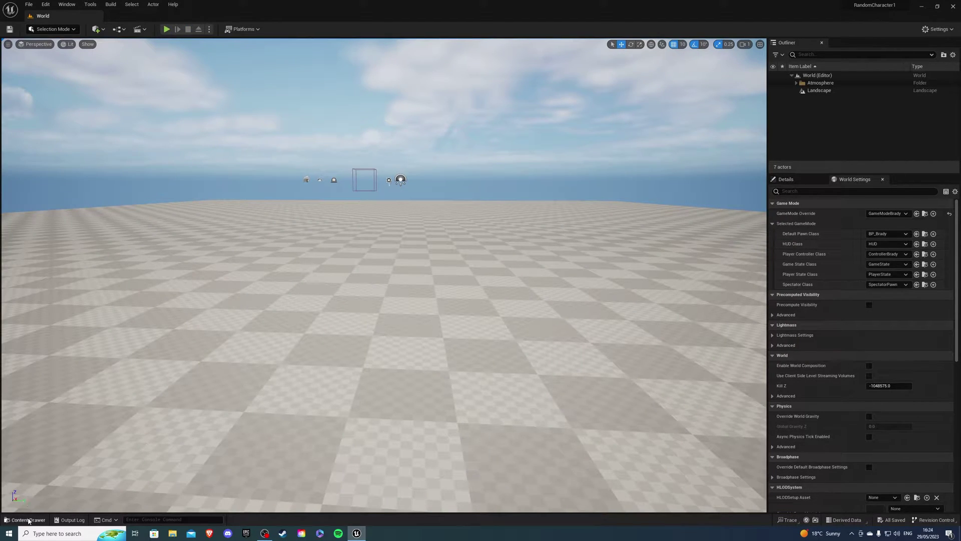
Step: Open BP_Brute on its Construction Script graph and select the Brute skeletal mesh in NPC
{"action": "left_click", "coordinate": [26, 520]}
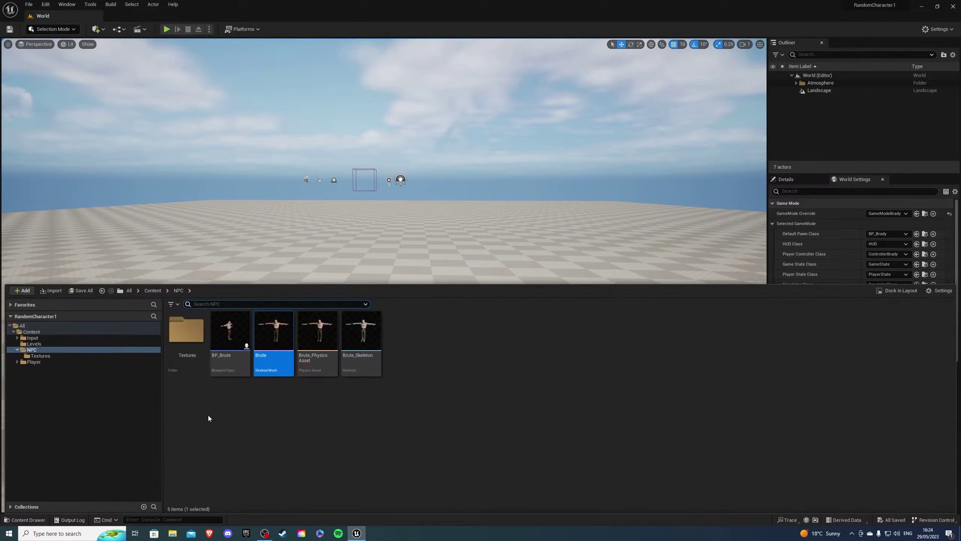
{"action": "left_click", "coordinate": [349, 423]}
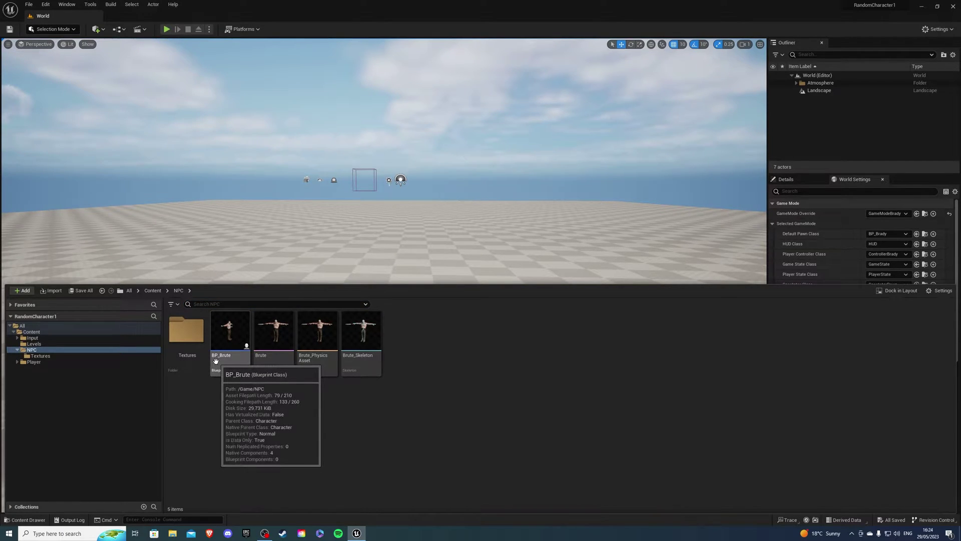
{"action": "double_click", "coordinate": [233, 339]}
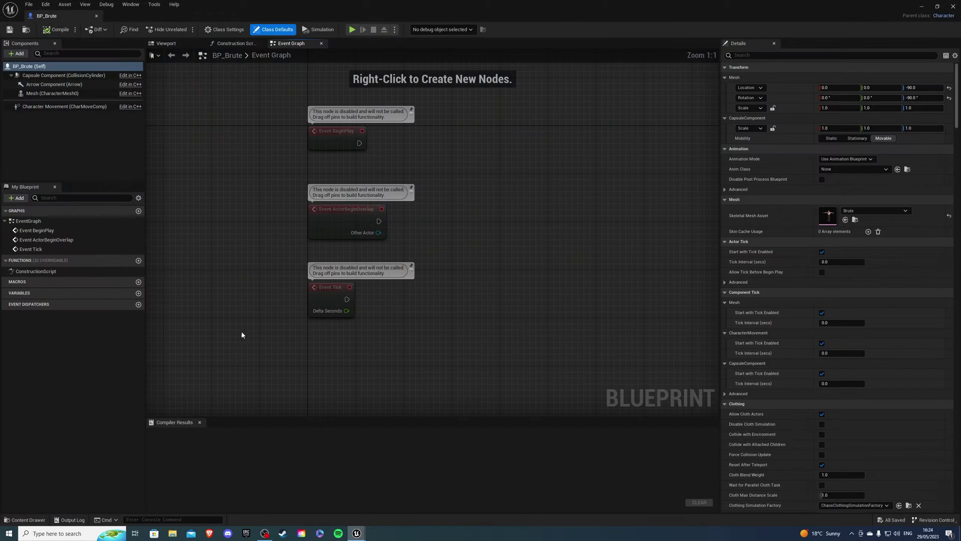
{"action": "left_click", "coordinate": [232, 45]}
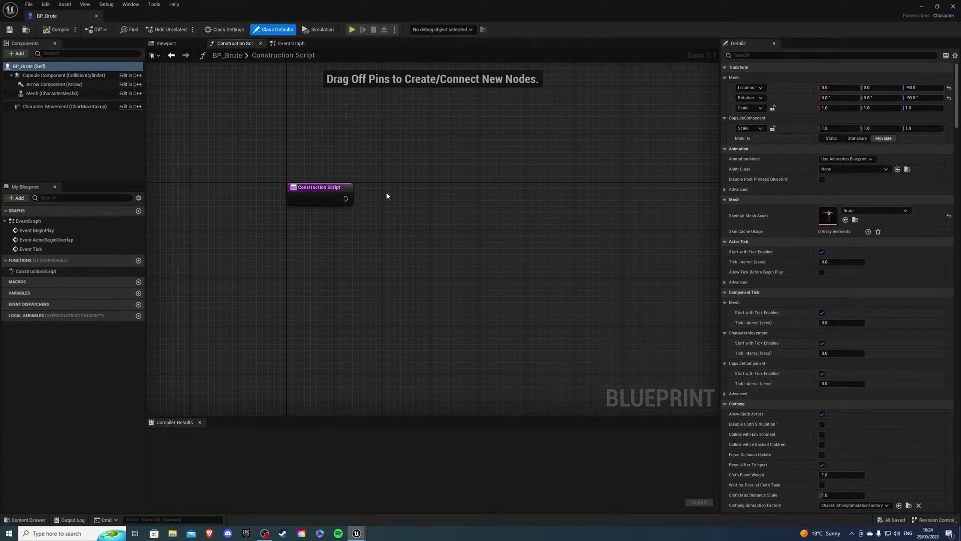
{"action": "right_click_drag", "start_coordinate": [386, 196], "coordinate": [360, 208]}
{"action": "left_click_drag", "start_coordinate": [239, 139], "coordinate": [373, 296]}
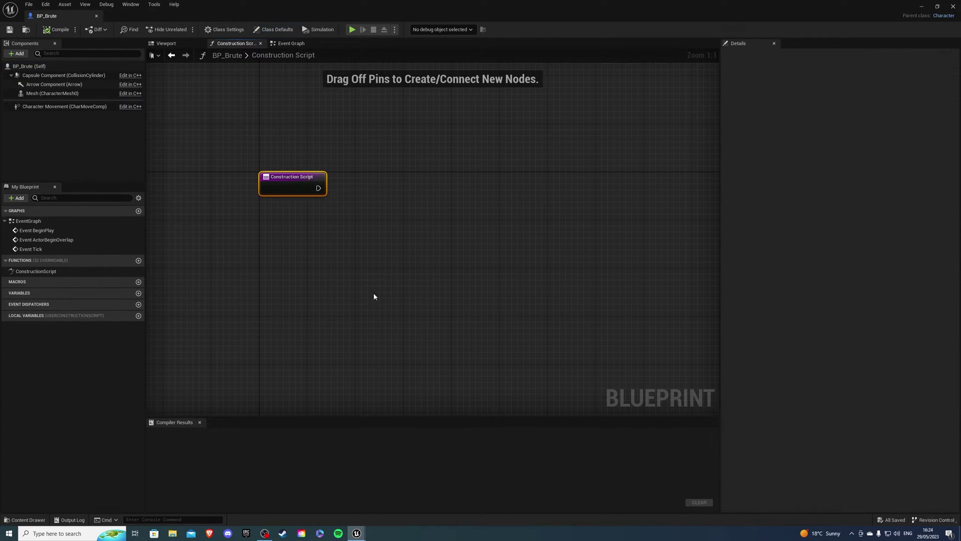
{"action": "left_click", "coordinate": [27, 520]}
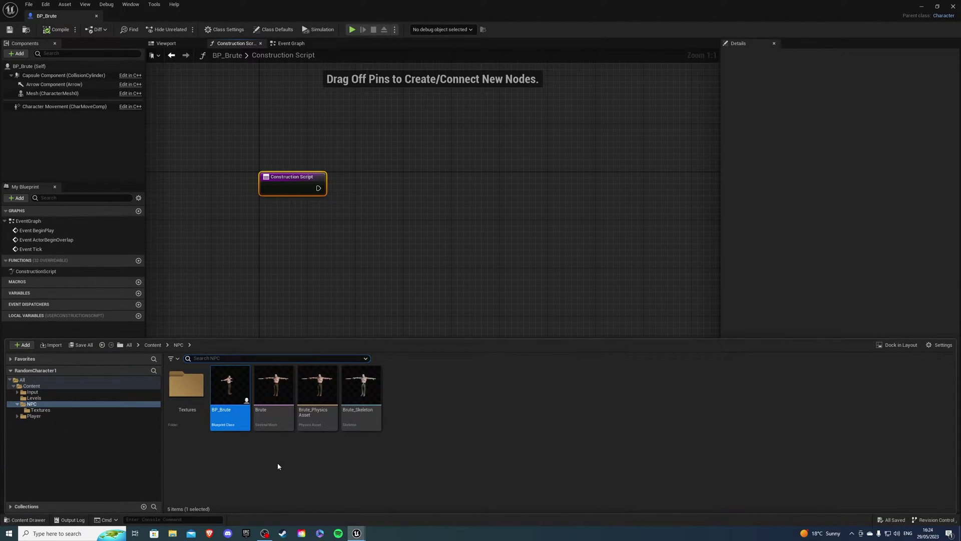
{"action": "left_click", "coordinate": [274, 401]}
Step: Open the Brute skeletal mesh, inspect its 10 material slots and pants section, then close it
{"action": "double_click", "coordinate": [267, 400]}
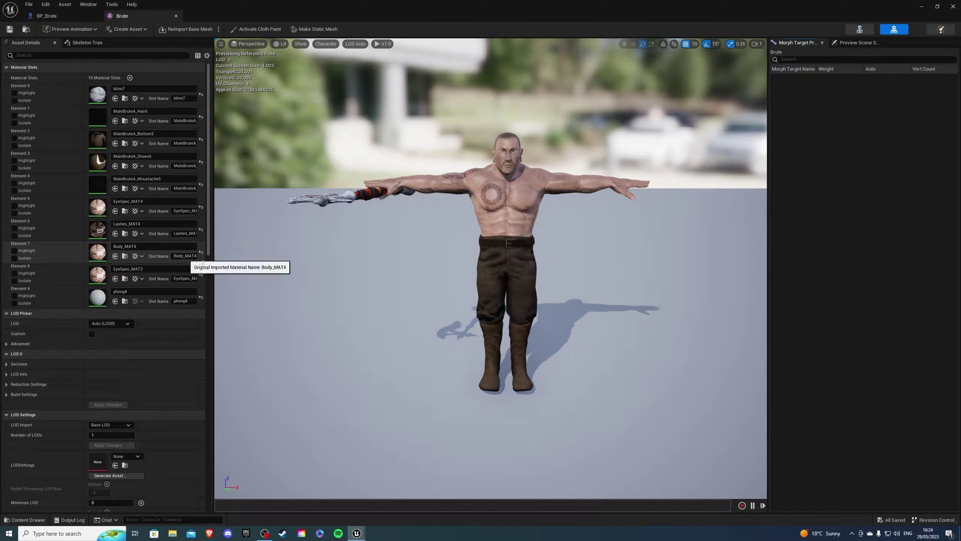
{"action": "left_click", "coordinate": [492, 266]}
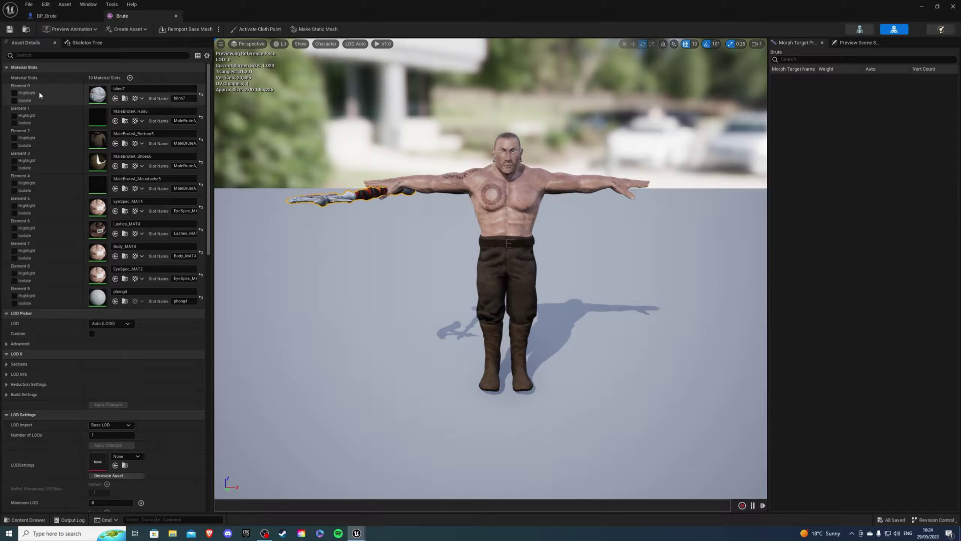
{"action": "left_click", "coordinate": [177, 16]}
Step: Open the MaleBruteA_Bottom5 pants material from the NPC Textures folder
{"action": "left_click", "coordinate": [28, 520]}
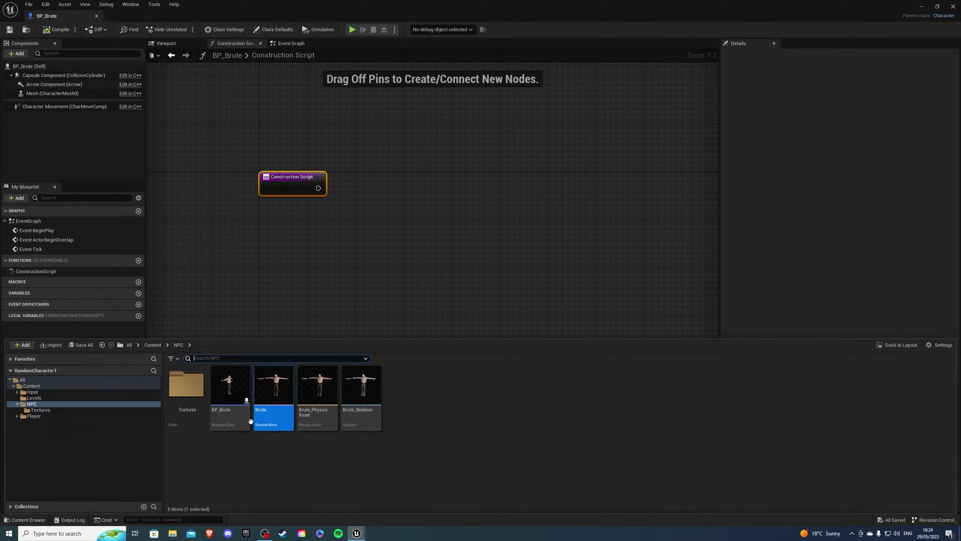
{"action": "double_click", "coordinate": [188, 386]}
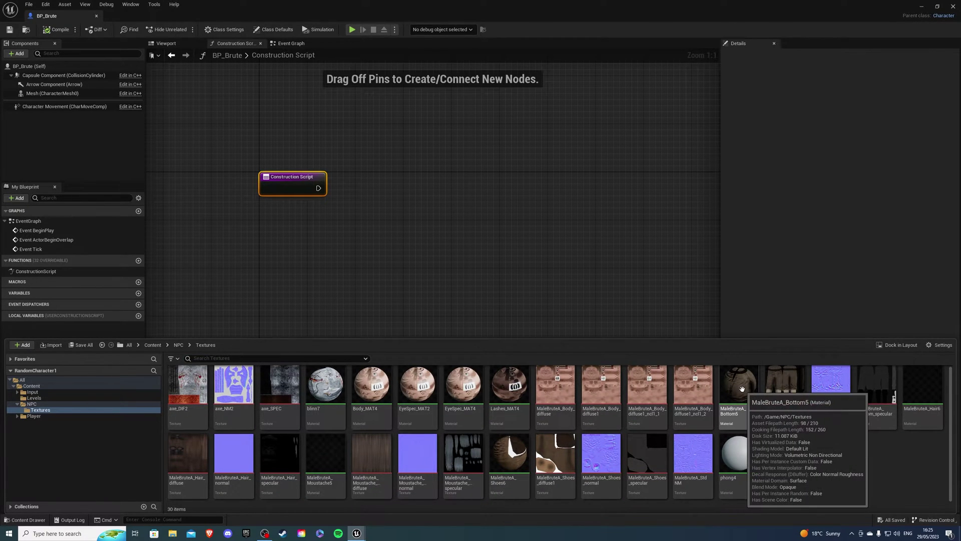
{"action": "double_click", "coordinate": [743, 388]}
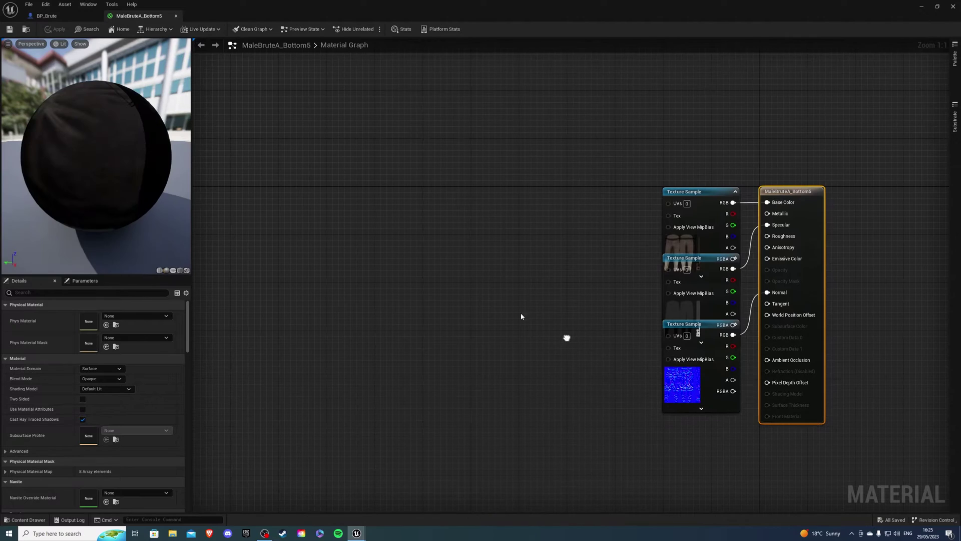
Step: Add a scalar parameter named Brightness with default value 1.0 on the left of the graph
{"action": "right_click", "coordinate": [393, 242]}
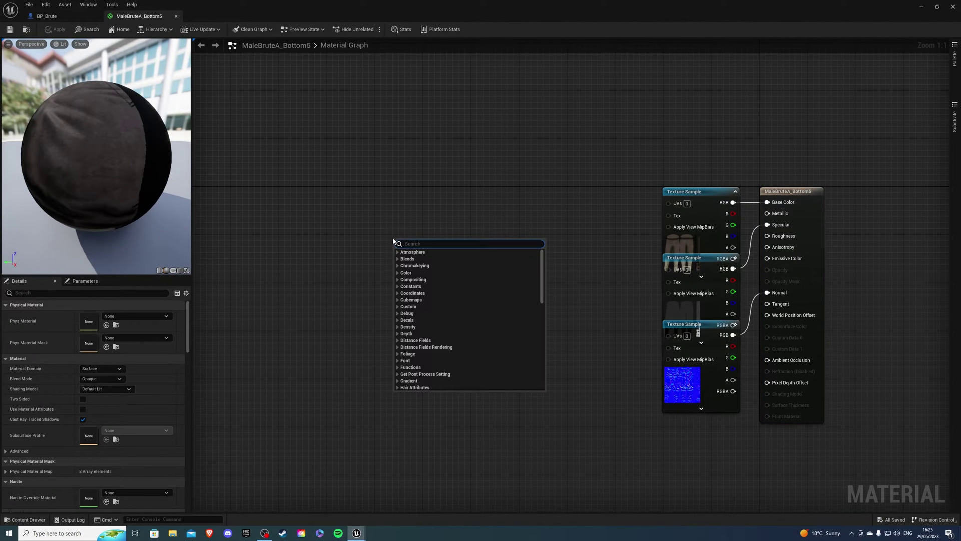
{"action": "type", "text": "param"}
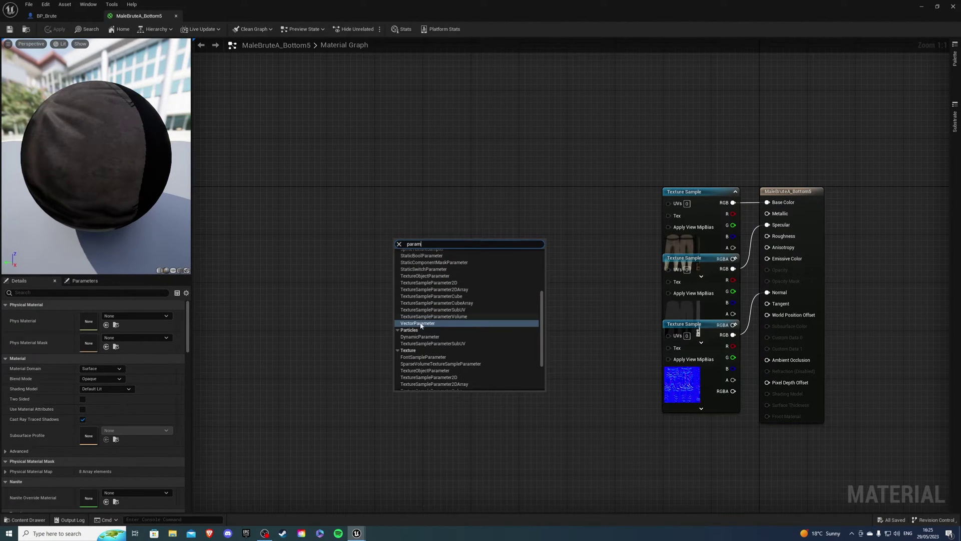
{"action": "scroll", "coordinate": [421, 325], "scroll_direction": "up", "scroll_amount": 3}
{"action": "left_click", "coordinate": [423, 283]}
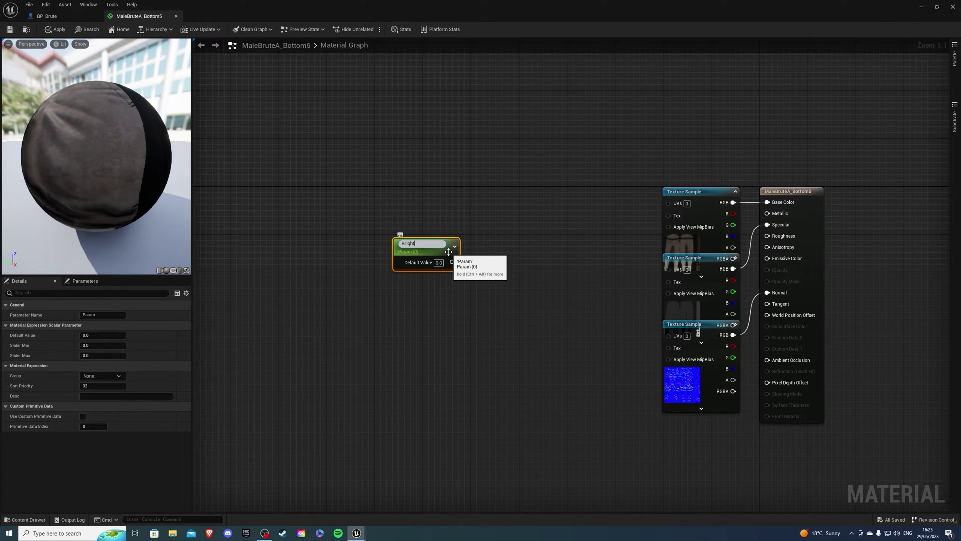
{"action": "type", "text": "Brightness"}
{"action": "key", "text": "Return"}
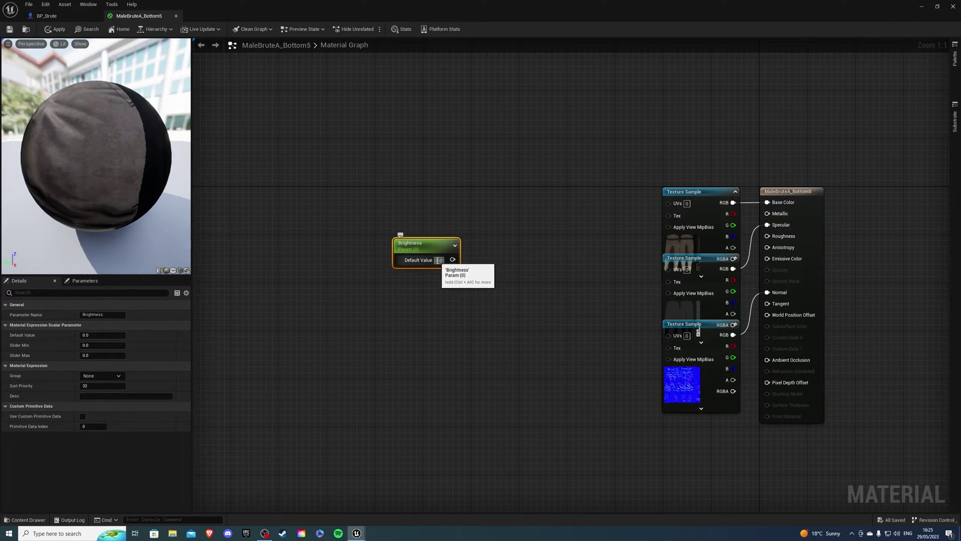
{"action": "left_click", "coordinate": [439, 260]}
{"action": "type", "text": "1"}
{"action": "key", "text": "Return"}
{"action": "left_click_drag", "start_coordinate": [421, 244], "coordinate": [343, 228]}
{"action": "left_click", "coordinate": [456, 259]}
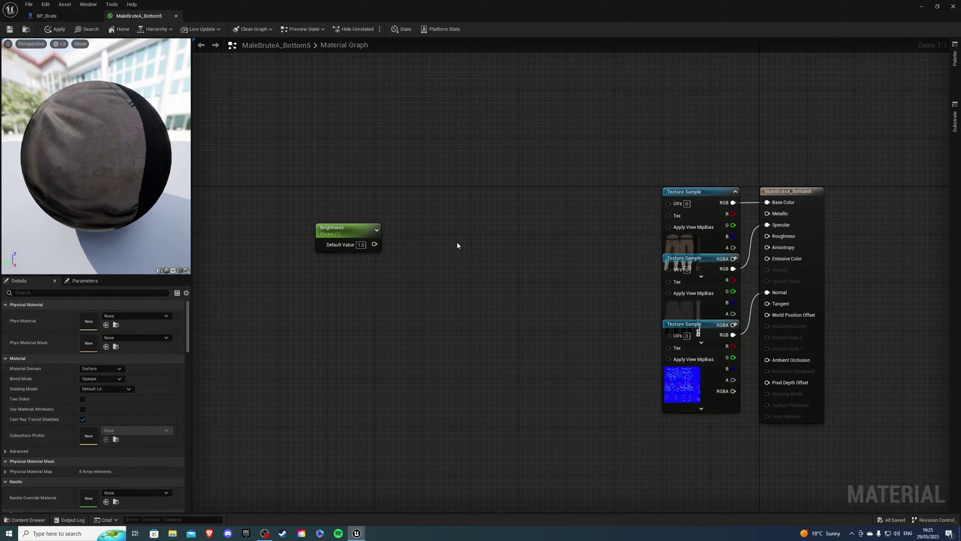
Step: Add two Multiply nodes to the material graph, one below the other
{"action": "left_click", "coordinate": [457, 243]}
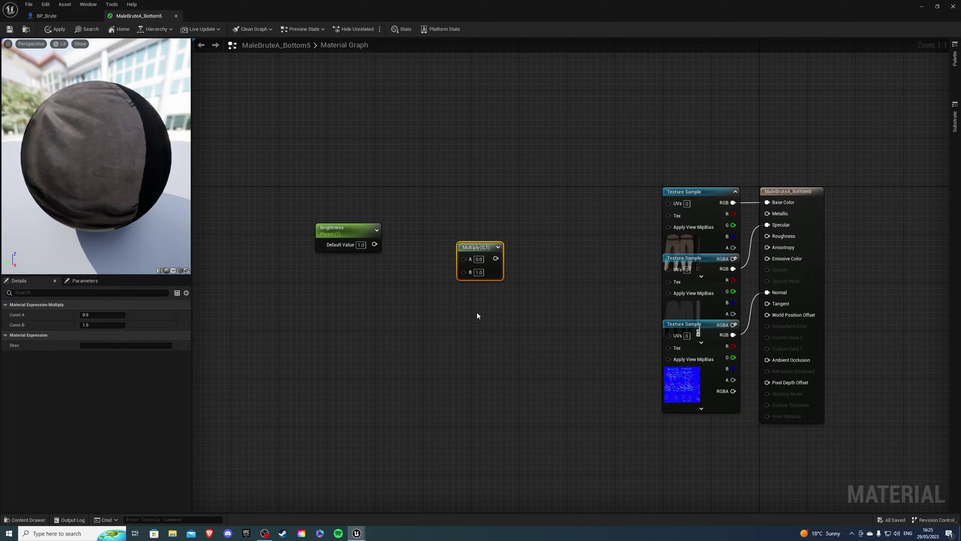
{"action": "left_click", "coordinate": [477, 313]}
{"action": "left_click_drag", "start_coordinate": [495, 318], "coordinate": [485, 318]}
{"action": "left_click", "coordinate": [304, 304]}
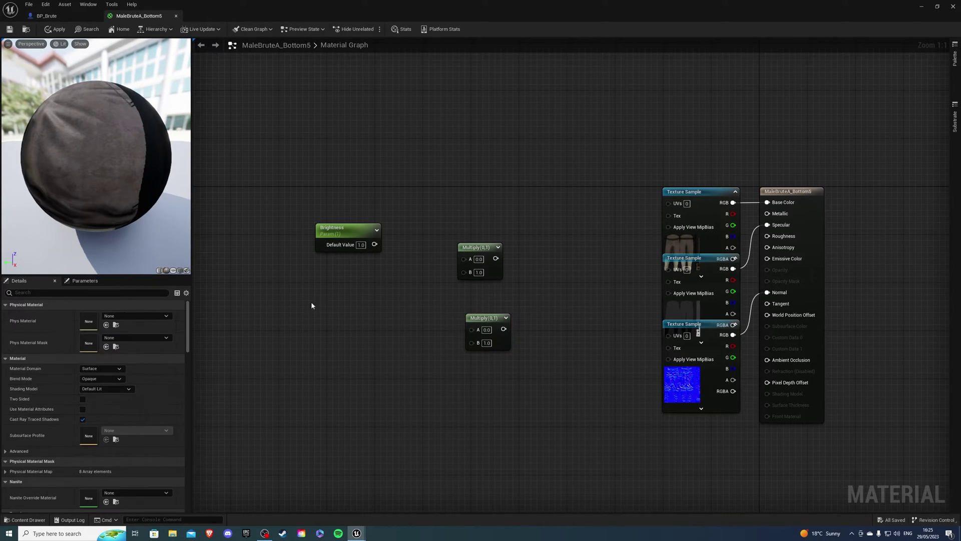
Step: Add a vector parameter node named Color
{"action": "right_click", "coordinate": [298, 310]}
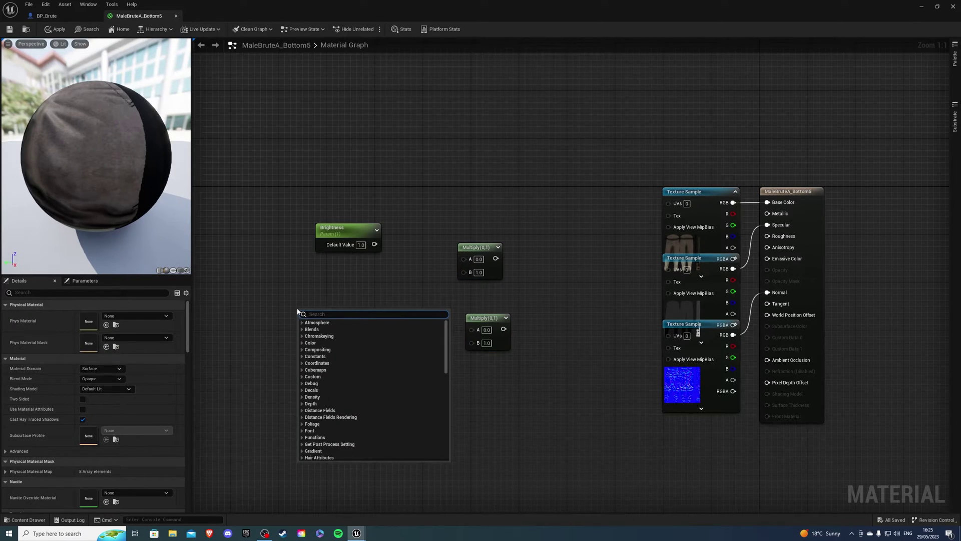
{"action": "type", "text": "para"}
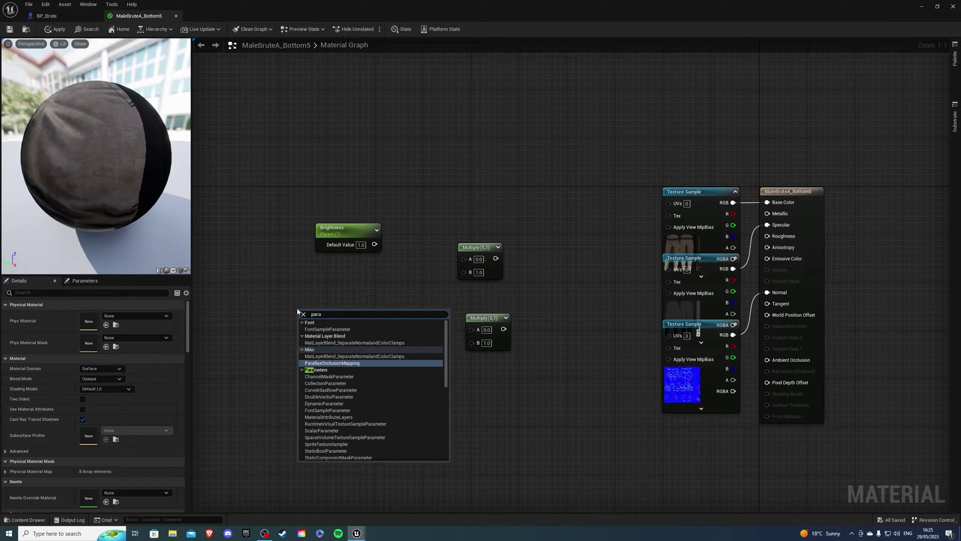
{"action": "type", "text": "m"}
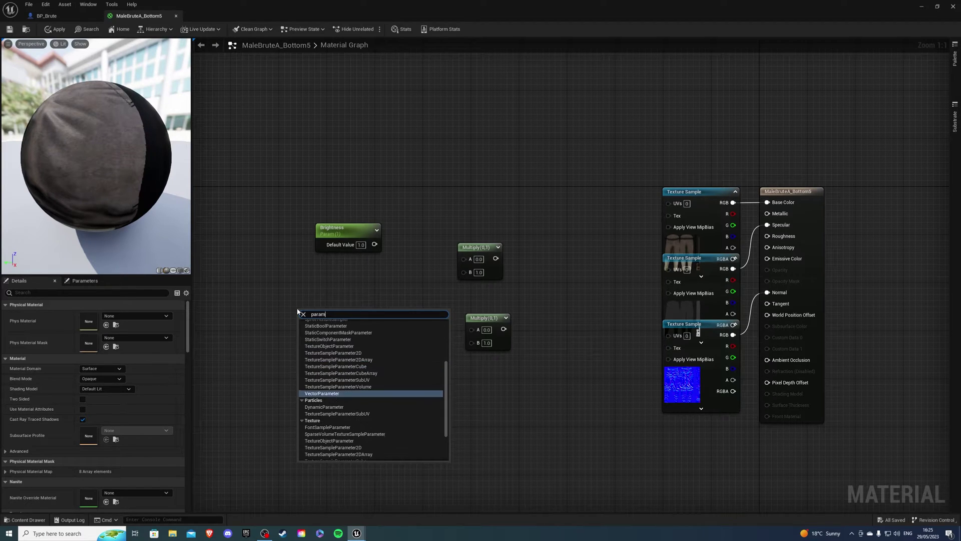
{"action": "left_click", "coordinate": [321, 394]}
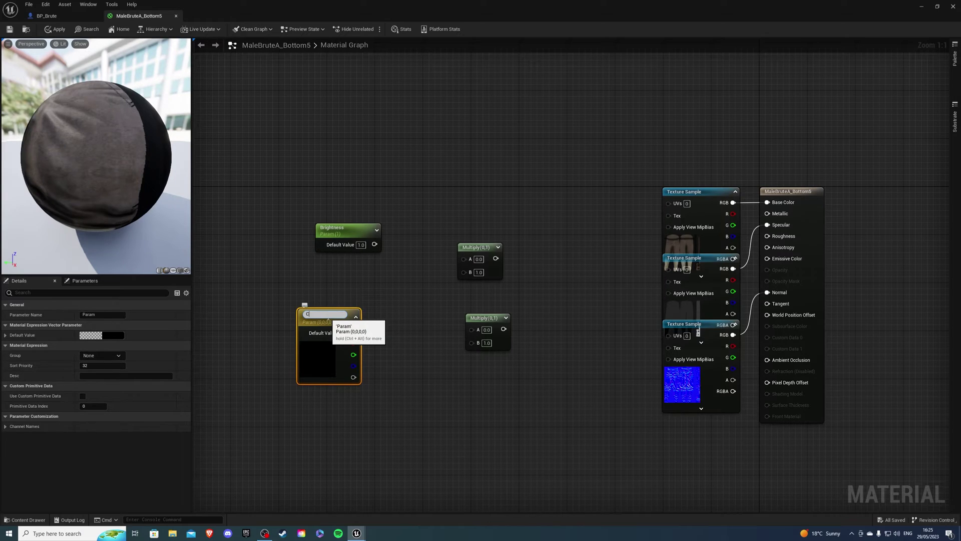
{"action": "type", "text": "Color"}
{"action": "key", "text": "Return"}
Step: Wire Color and the texture into one Multiply, feeding it with Brightness into the other
{"action": "left_click_drag", "start_coordinate": [328, 316], "coordinate": [309, 291]}
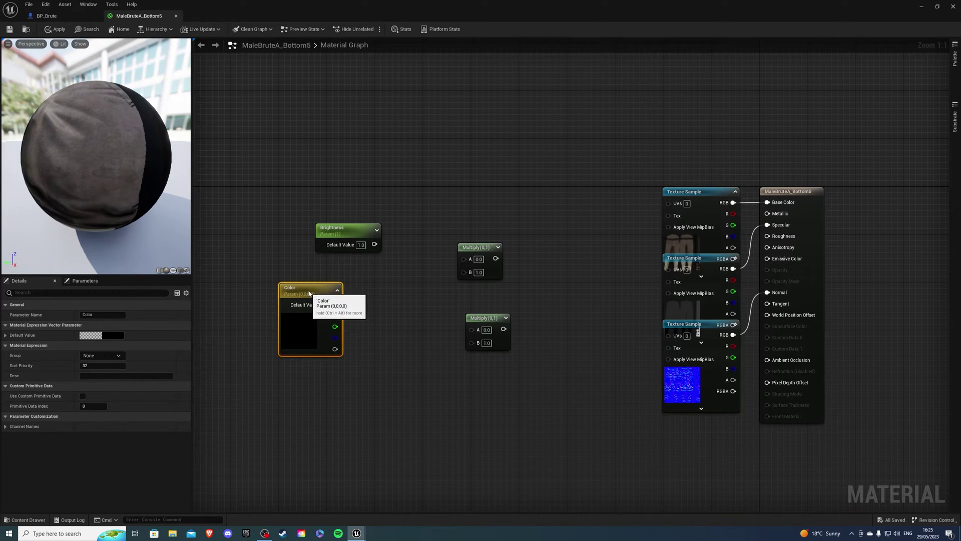
{"action": "left_click_drag", "start_coordinate": [332, 223], "coordinate": [766, 204]}
{"action": "left_click", "coordinate": [375, 206]}
{"action": "left_click_drag", "start_coordinate": [411, 221], "coordinate": [424, 294]}
{"action": "left_click_drag", "start_coordinate": [334, 306], "coordinate": [734, 203]}
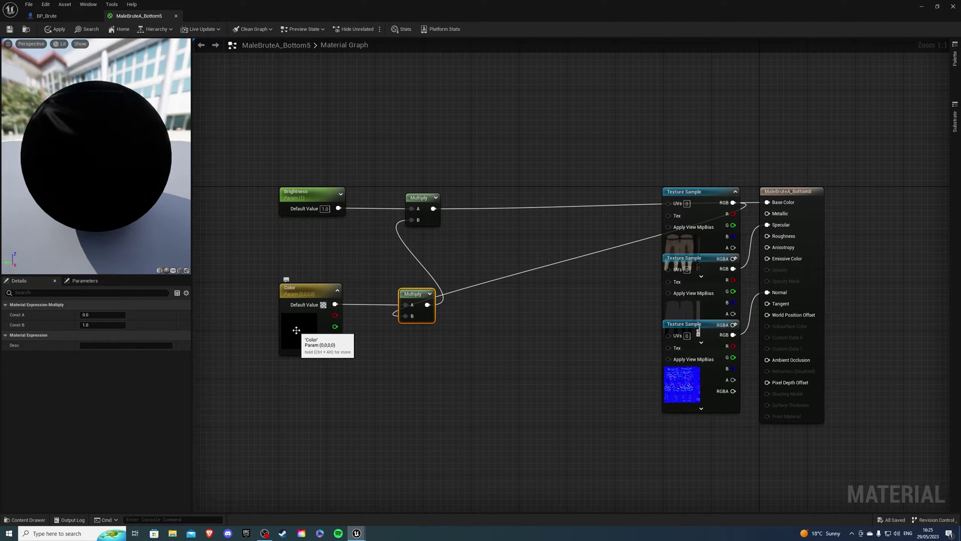
Step: Set the Color parameter's default to white and apply the material changes
{"action": "double_click", "coordinate": [300, 335]}
{"action": "left_click_drag", "start_coordinate": [400, 401], "coordinate": [403, 354]}
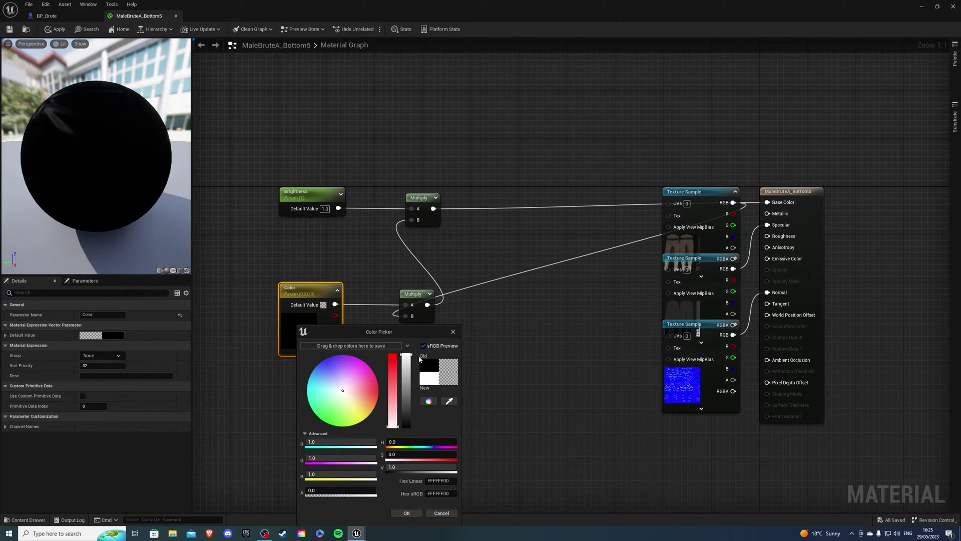
{"action": "left_click", "coordinate": [407, 514]}
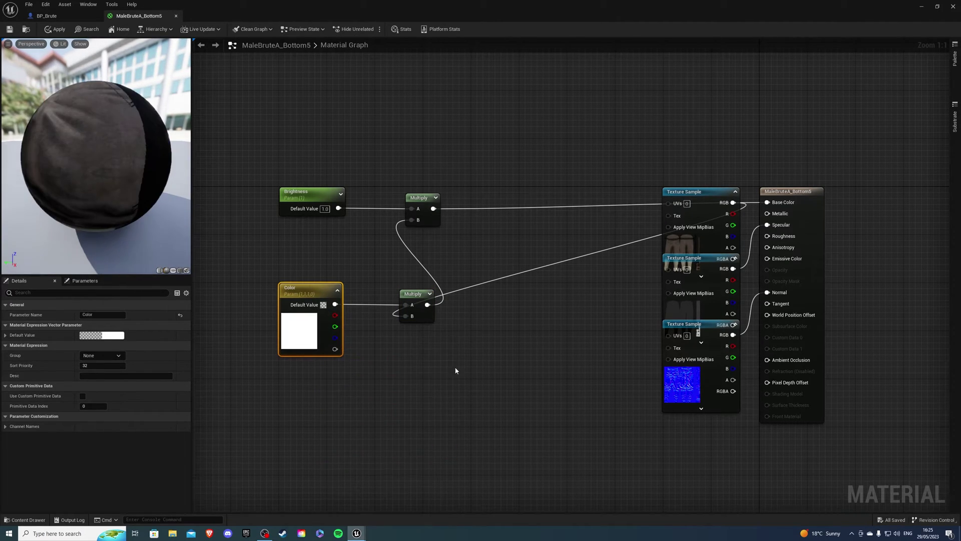
{"action": "left_click", "coordinate": [56, 30]}
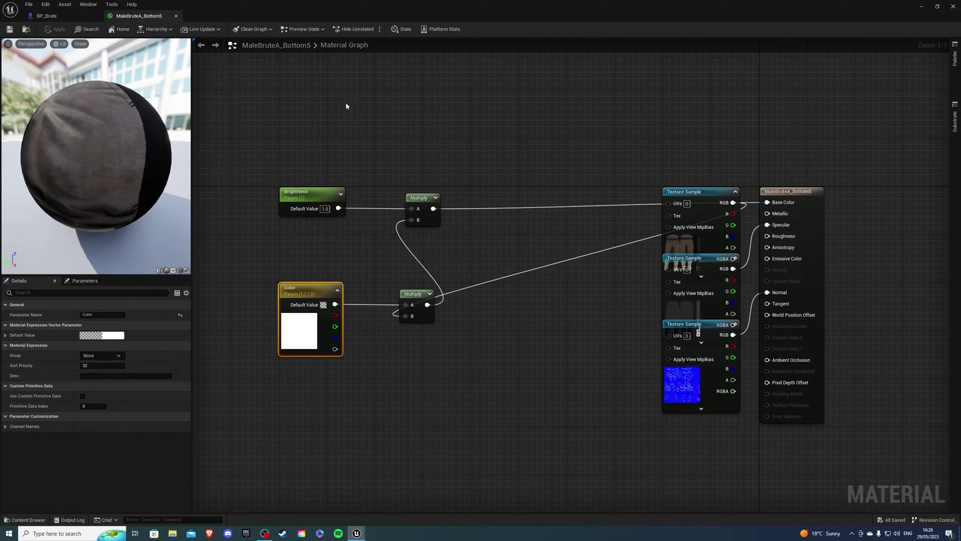
Step: Create a material instance of MaleBruteA_Bottom5 named Pants_01
{"action": "left_click", "coordinate": [176, 16]}
{"action": "left_click", "coordinate": [25, 520]}
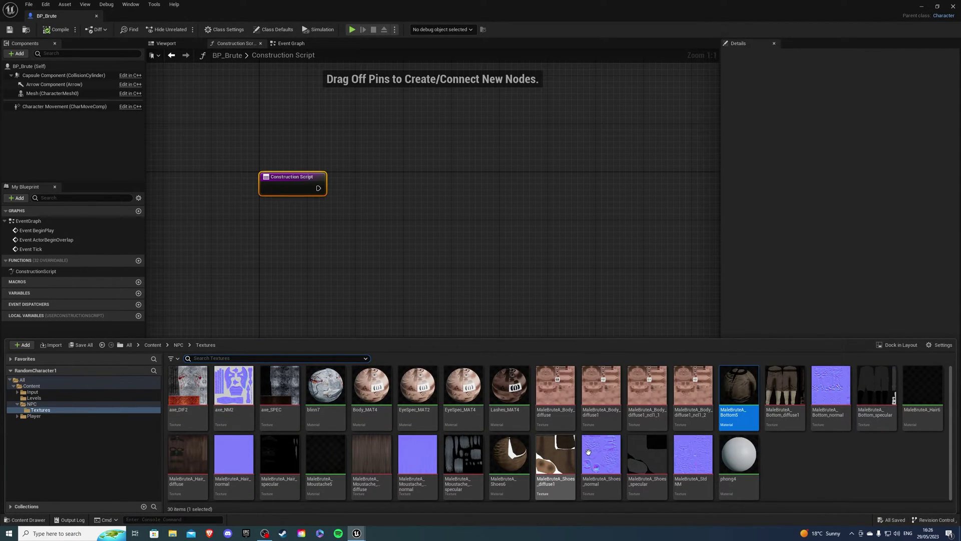
{"action": "right_click", "coordinate": [736, 397]}
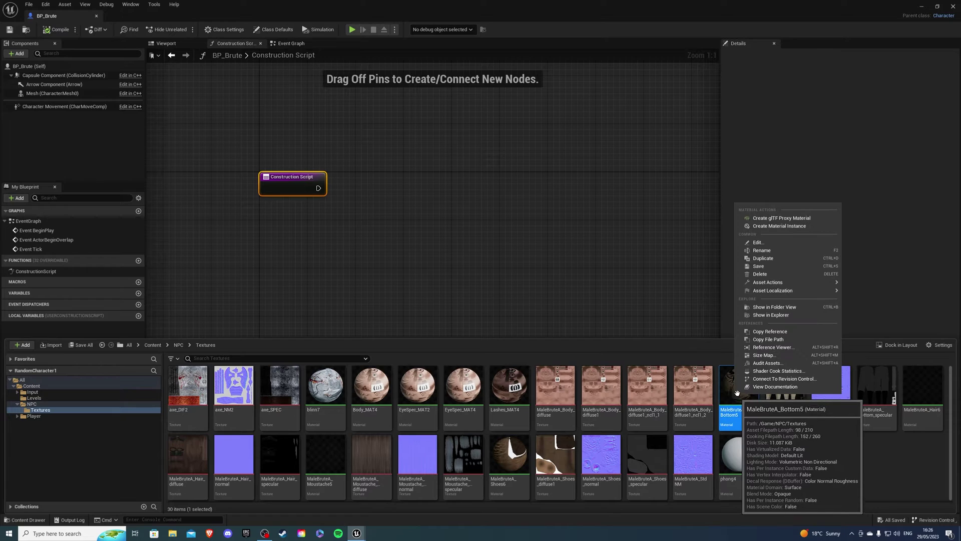
{"action": "left_click", "coordinate": [769, 227]}
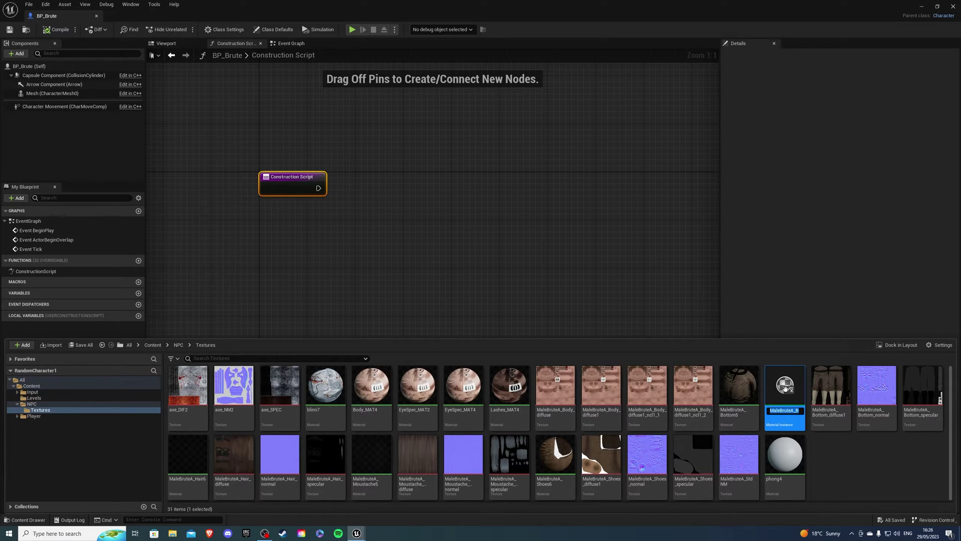
{"action": "type", "text": "Pants_01"}
{"action": "key", "text": "Return"}
Step: Duplicate the pants material instance twice to make Pants_02 and Pants_03
{"action": "right_click", "coordinate": [746, 458]}
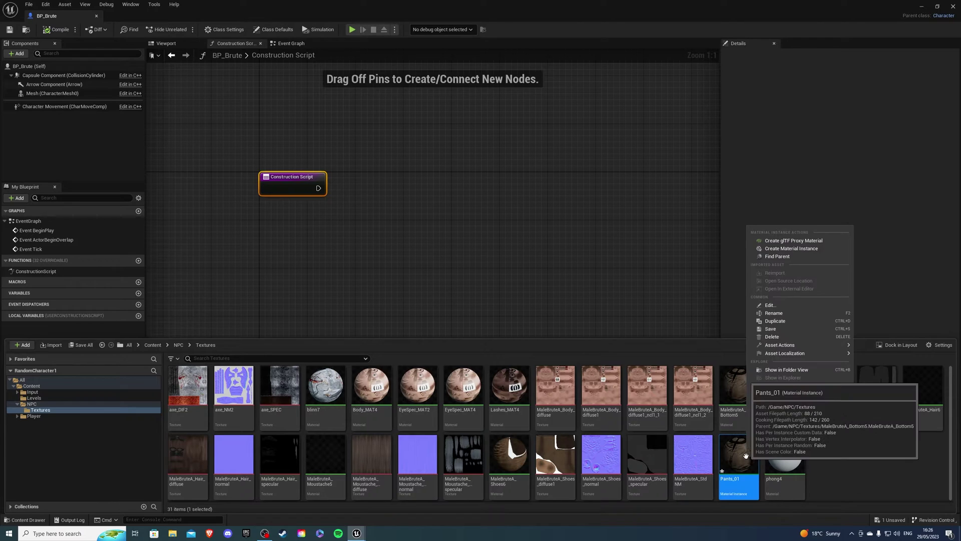
{"action": "left_click", "coordinate": [782, 323]}
{"action": "right_click", "coordinate": [780, 453]}
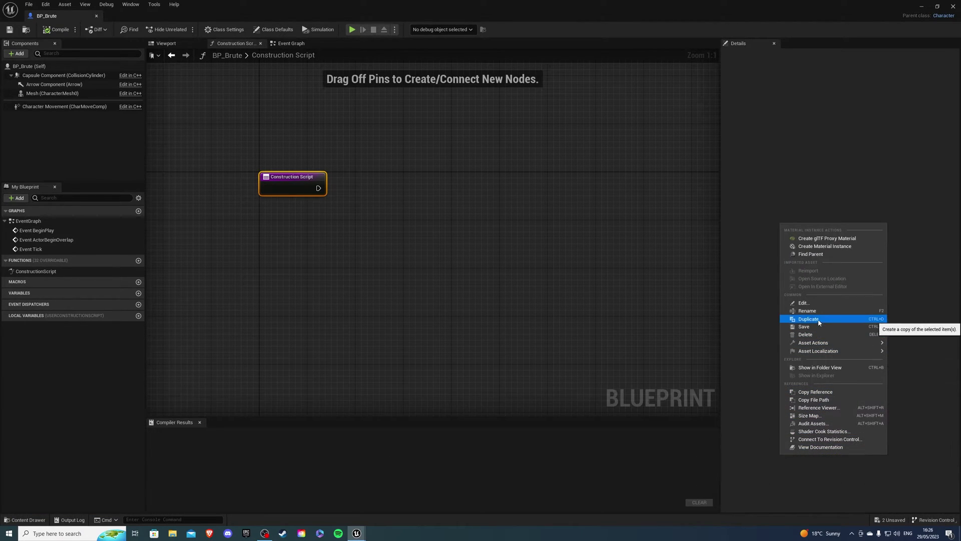
{"action": "left_click", "coordinate": [808, 319]}
{"action": "left_click", "coordinate": [24, 520]}
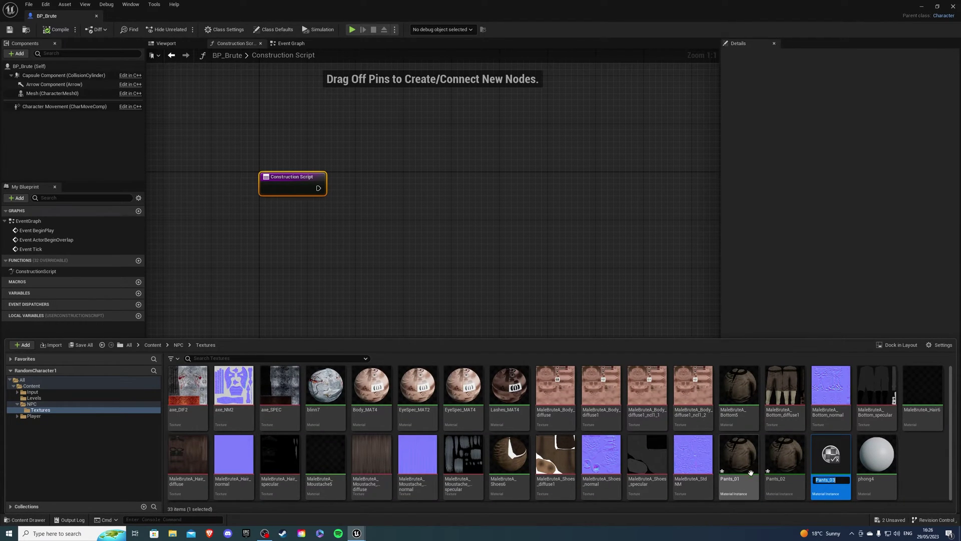
Step: Override Pants_01's Color to blue and raise its Brightness to about 4.23
{"action": "double_click", "coordinate": [740, 458]}
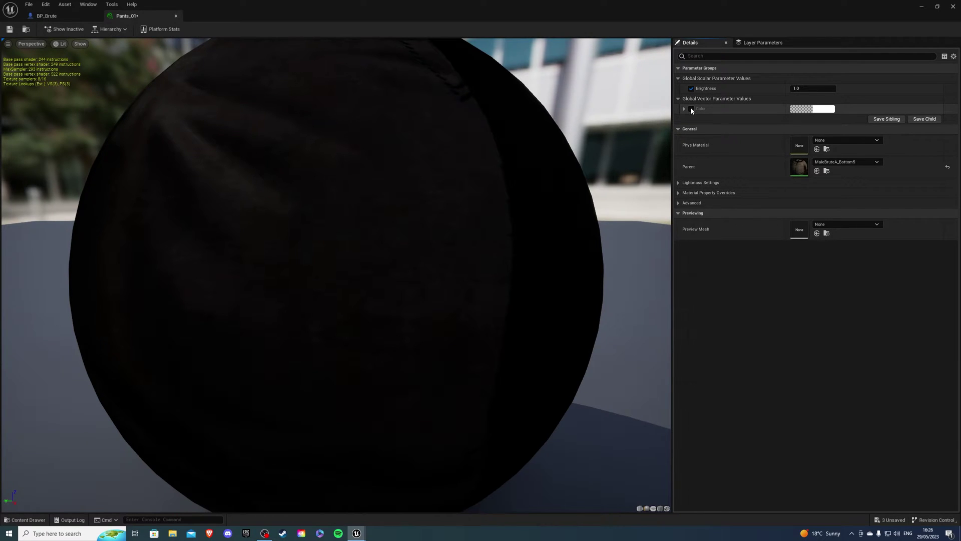
{"action": "left_click", "coordinate": [817, 109]}
{"action": "left_click", "coordinate": [732, 178]}
{"action": "left_click_drag", "start_coordinate": [728, 171], "coordinate": [674, 138]}
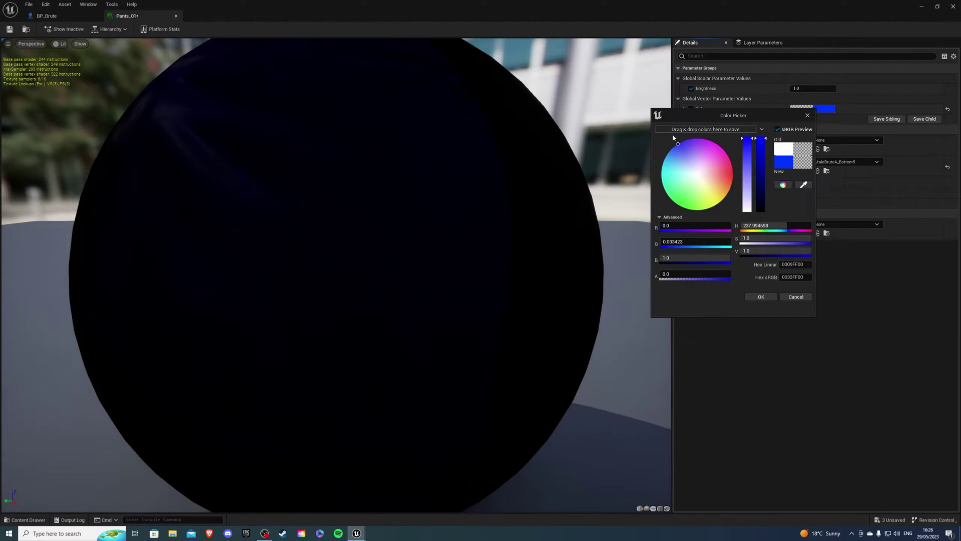
{"action": "left_click", "coordinate": [787, 297]}
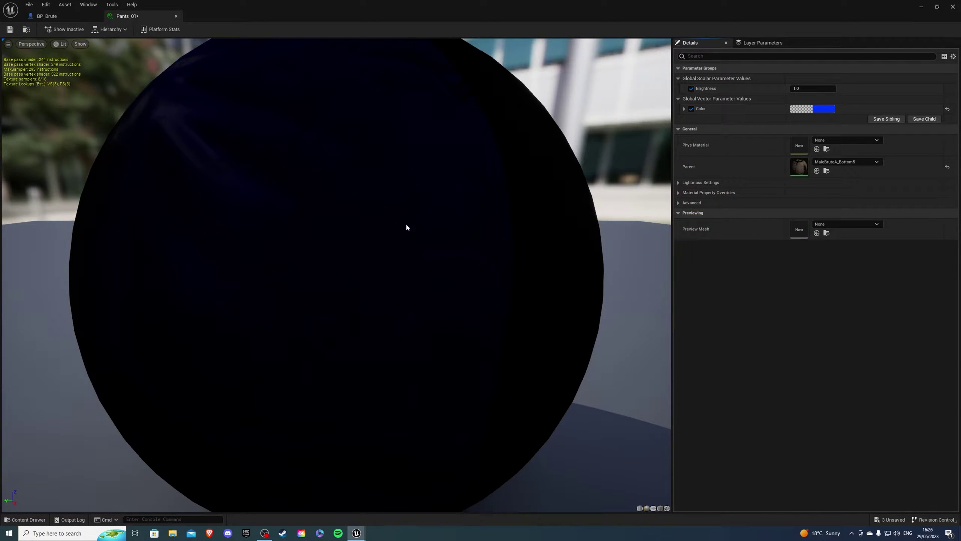
{"action": "left_click_drag", "start_coordinate": [814, 88], "coordinate": [835, 89]}
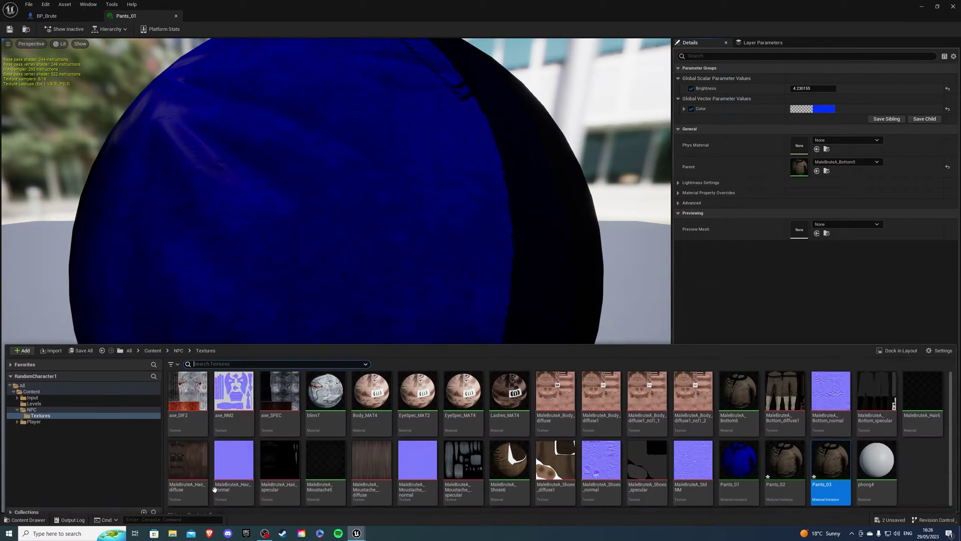
Step: Open Pants_02, override its Color to cyan and drag its Brightness up to about 1.67
{"action": "left_click", "coordinate": [27, 520]}
{"action": "left_click", "coordinate": [778, 459]}
{"action": "double_click", "coordinate": [778, 459]}
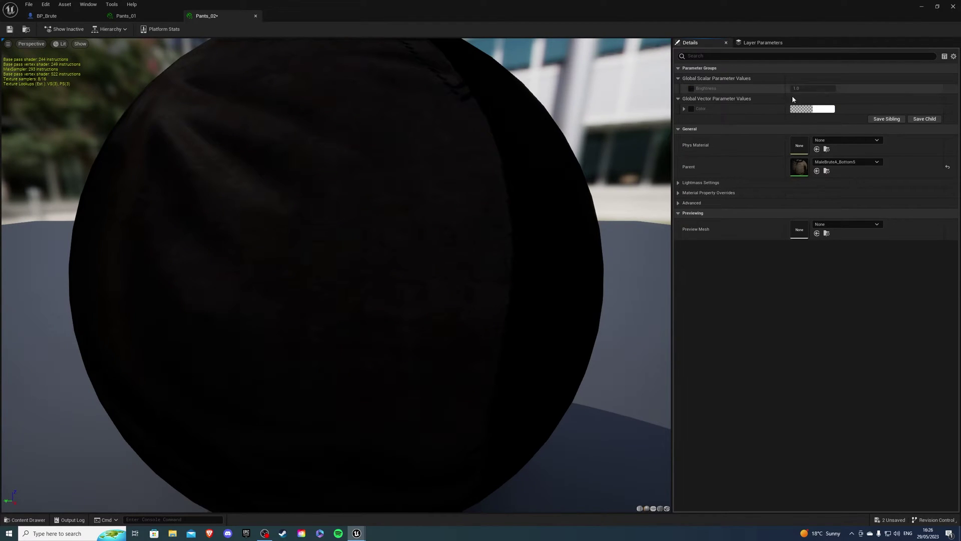
{"action": "left_click", "coordinate": [692, 109]}
{"action": "left_click", "coordinate": [812, 109]}
{"action": "left_click_drag", "start_coordinate": [701, 180], "coordinate": [660, 173]}
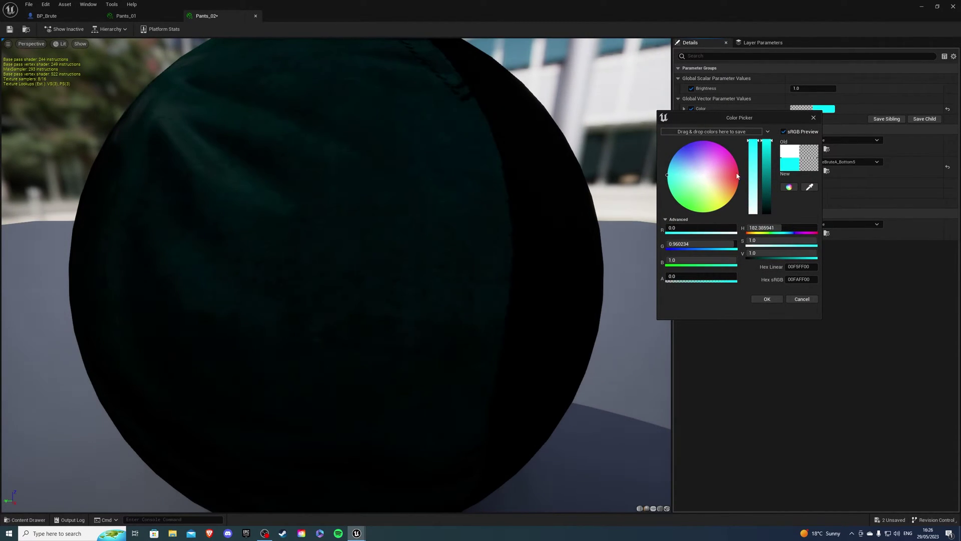
{"action": "left_click", "coordinate": [766, 299]}
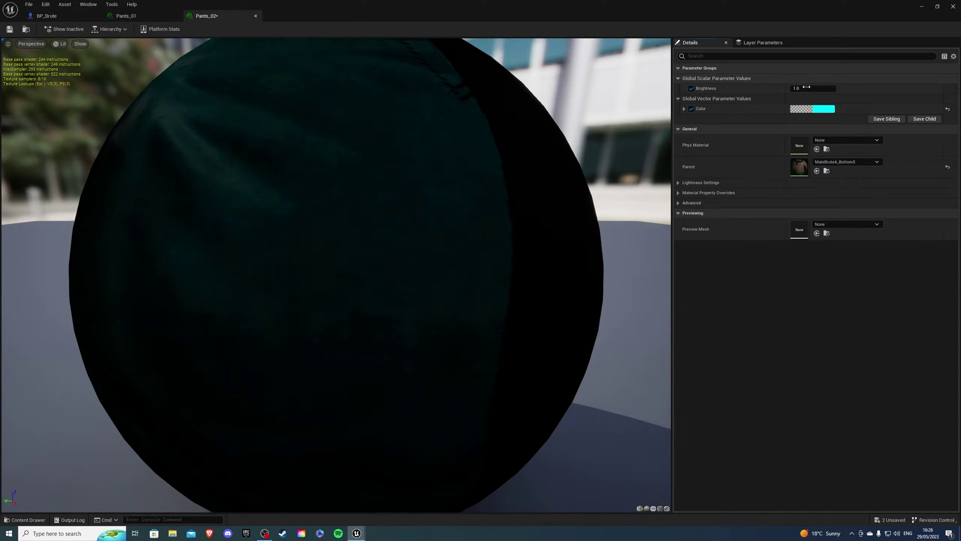
{"action": "left_click_drag", "start_coordinate": [805, 88], "coordinate": [835, 88]}
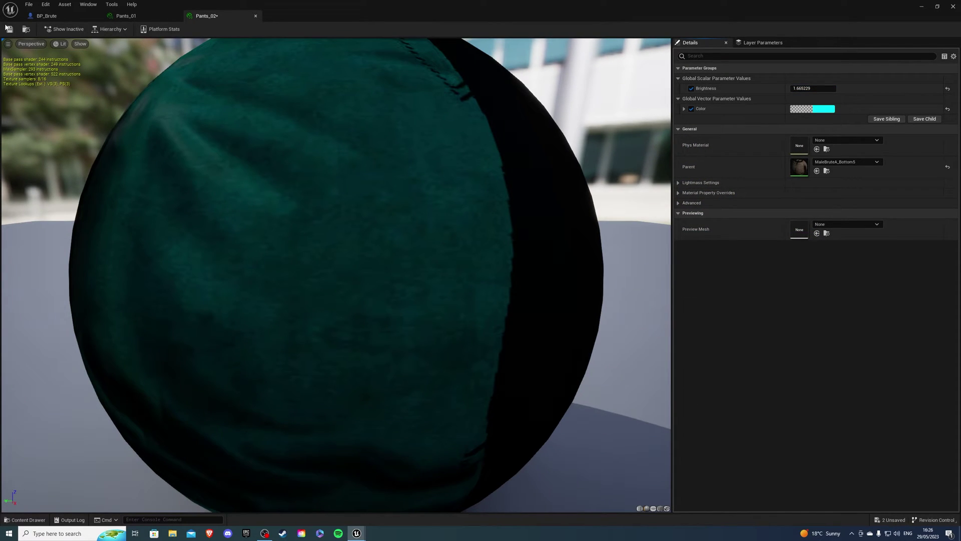
Step: Give Pants_03 a magenta Color override and Brightness of about 2.36
{"action": "left_click", "coordinate": [17, 522]}
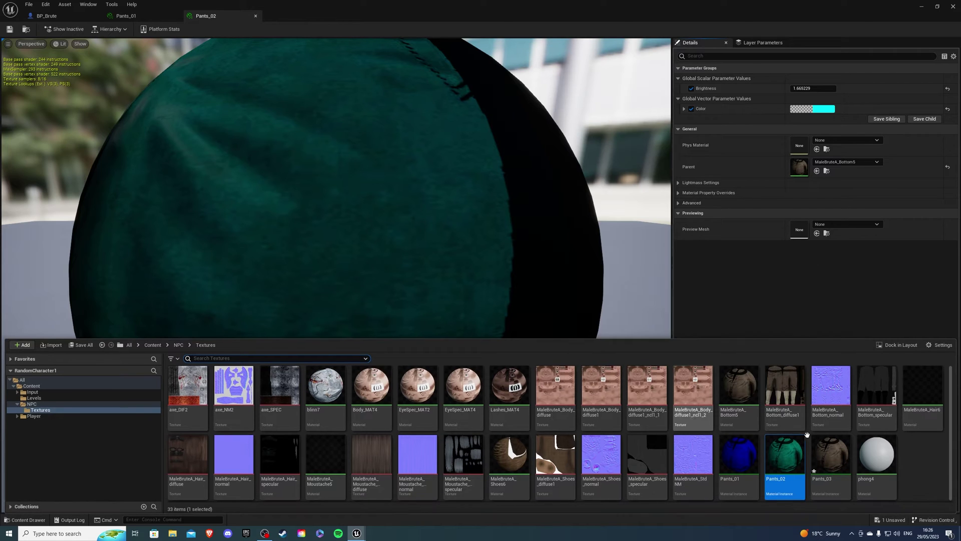
{"action": "double_click", "coordinate": [829, 455]}
{"action": "left_click", "coordinate": [691, 88]}
{"action": "left_click", "coordinate": [692, 108]}
{"action": "left_click", "coordinate": [820, 110]}
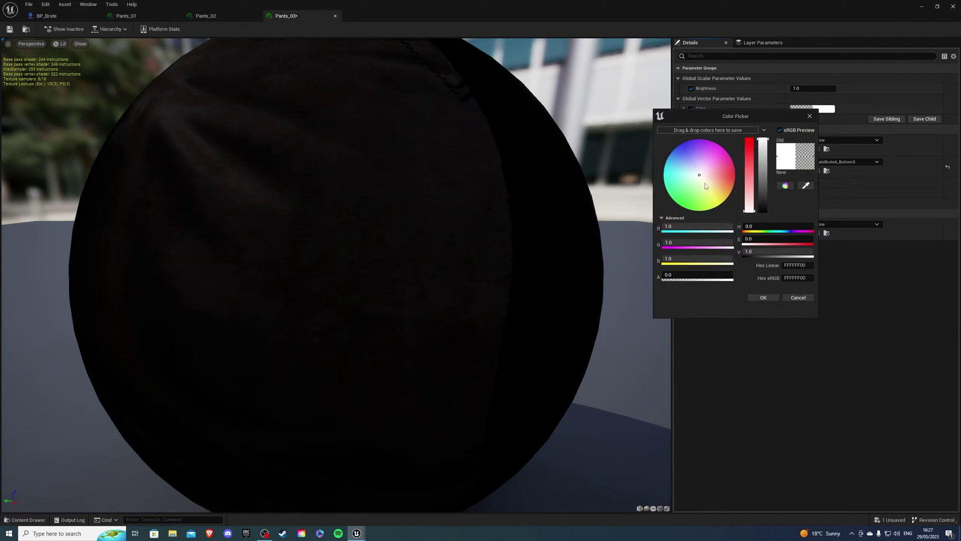
{"action": "left_click_drag", "start_coordinate": [706, 186], "coordinate": [720, 143]}
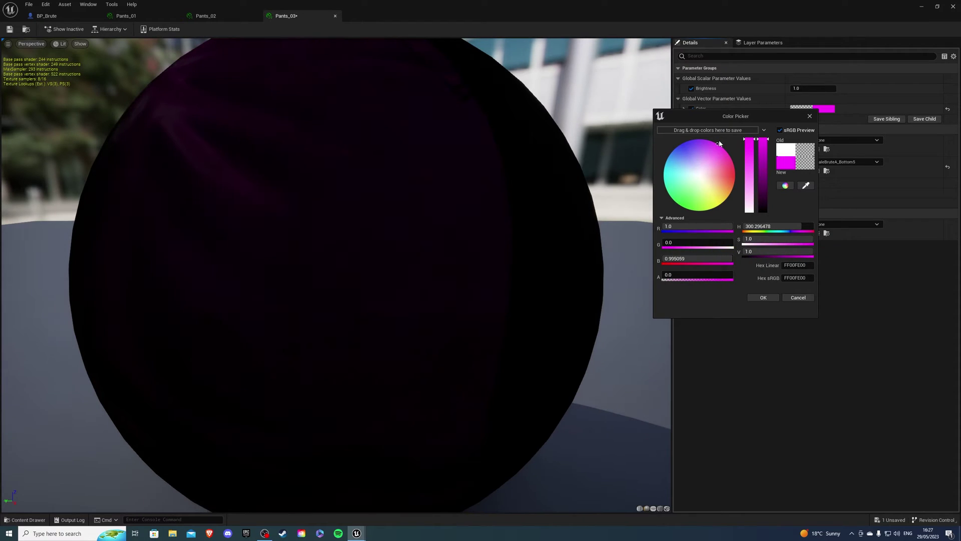
{"action": "left_click", "coordinate": [762, 298]}
{"action": "left_click_drag", "start_coordinate": [805, 88], "coordinate": [826, 88]}
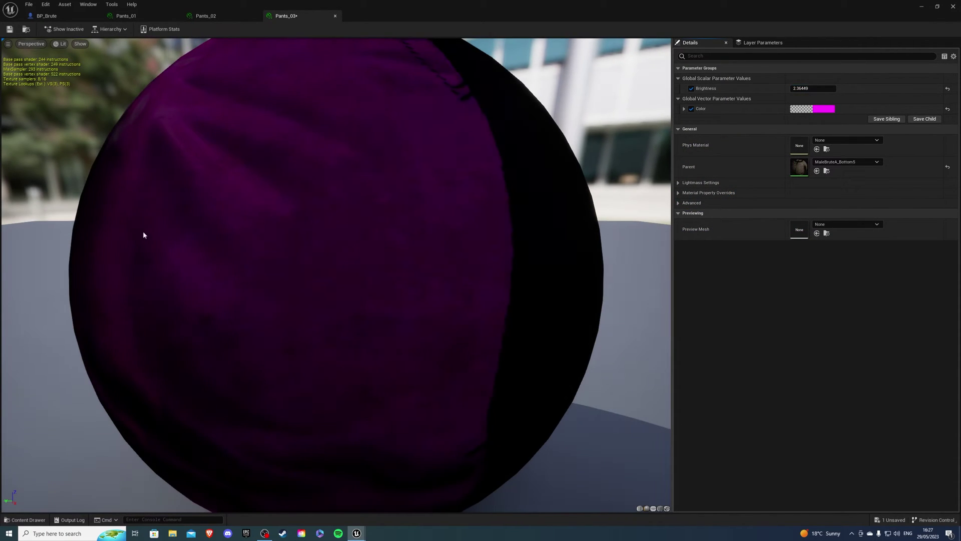
Step: Save all the material instances and close their editor tabs
{"action": "left_click", "coordinate": [9, 29]}
{"action": "left_click", "coordinate": [335, 15]}
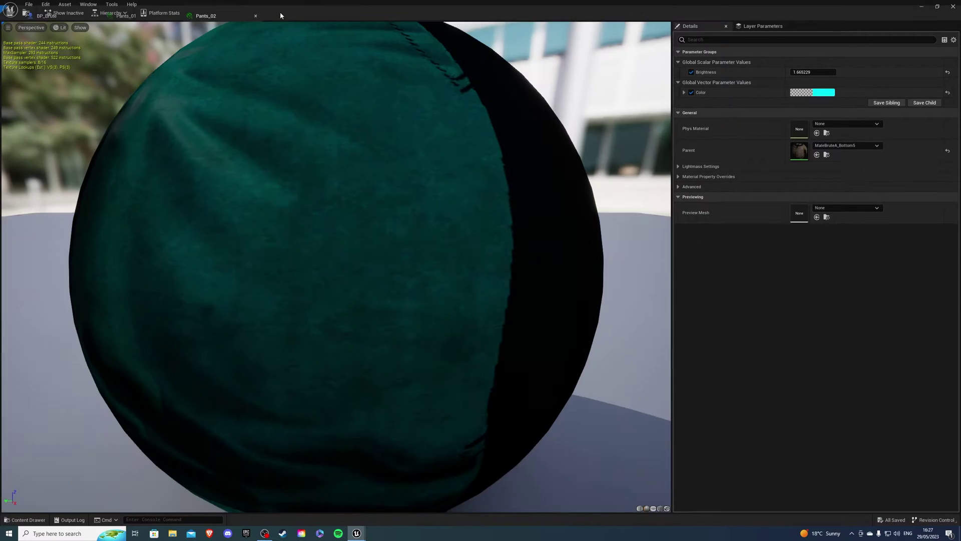
{"action": "left_click", "coordinate": [255, 15]}
{"action": "left_click", "coordinate": [255, 17]}
Step: Close the Pants_01 editor and open the Body_MAT4 material graph from the Content Drawer
{"action": "left_click", "coordinate": [175, 15]}
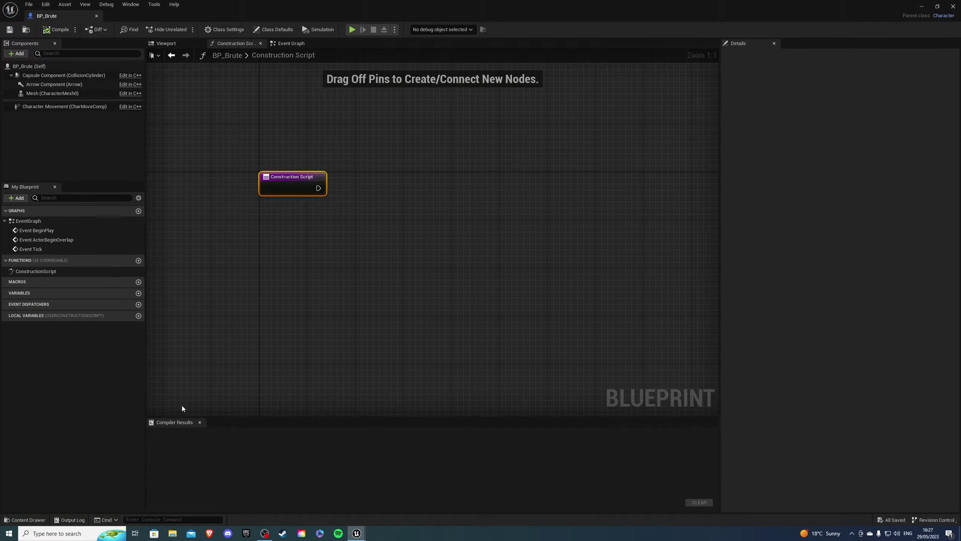
{"action": "left_click", "coordinate": [31, 520]}
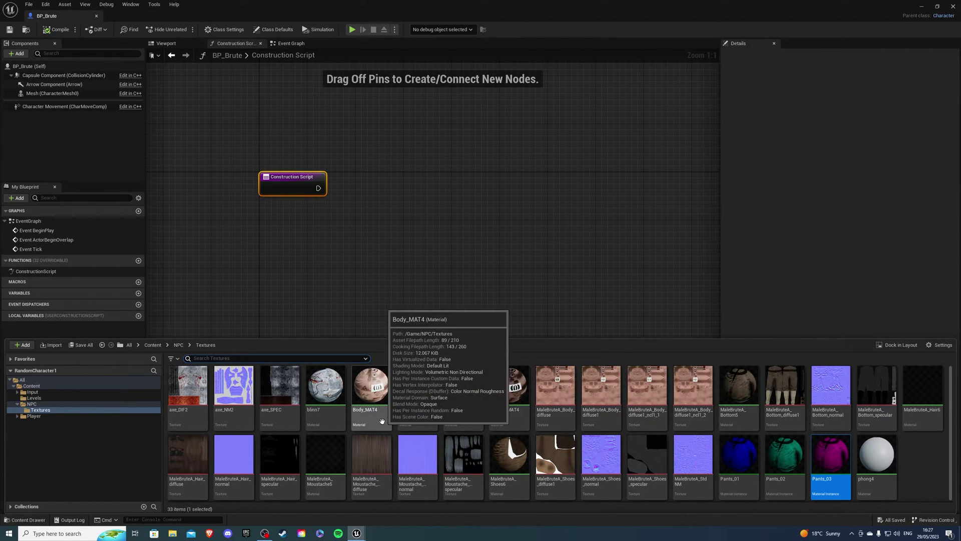
{"action": "left_click", "coordinate": [377, 389]}
{"action": "double_click", "coordinate": [376, 388]}
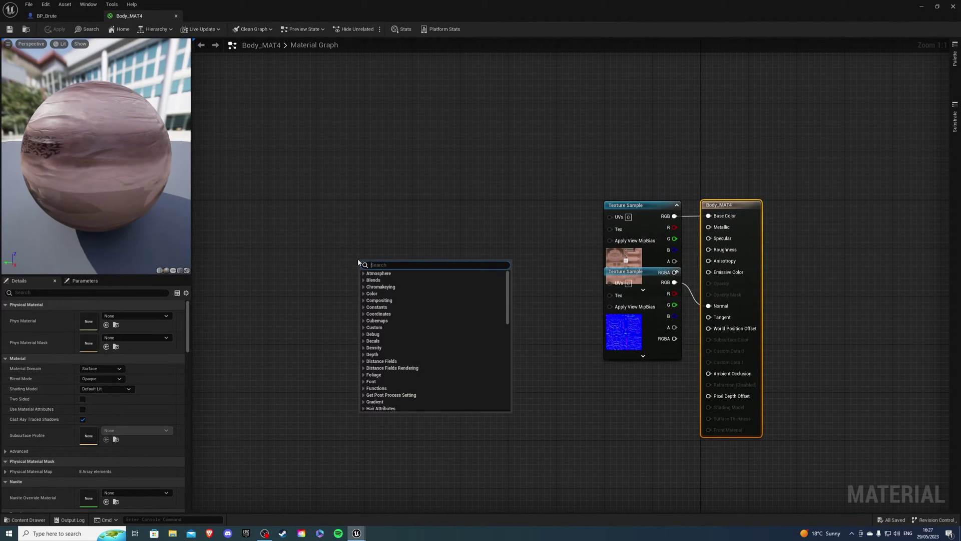
{"action": "left_click", "coordinate": [313, 263]}
{"action": "left_click", "coordinate": [307, 350]}
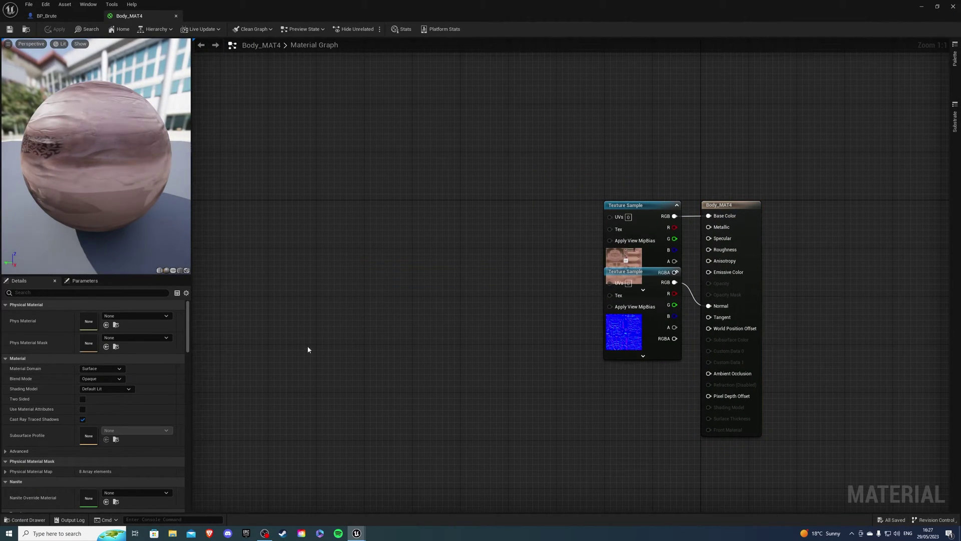
{"action": "left_click", "coordinate": [41, 523]}
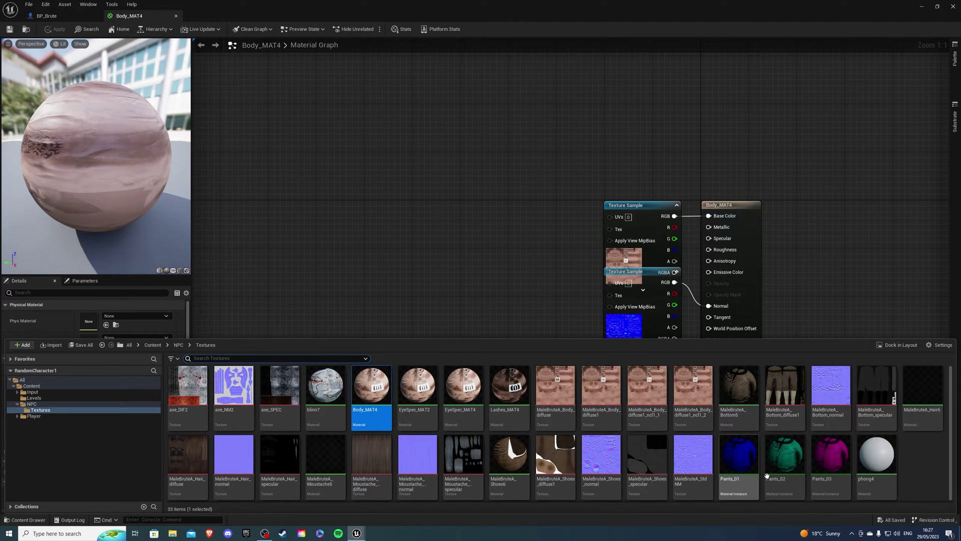
Step: Copy the Brightness, Color and Multiply nodes from the MaleBruteA_Bottom5 material graph
{"action": "double_click", "coordinate": [739, 386]}
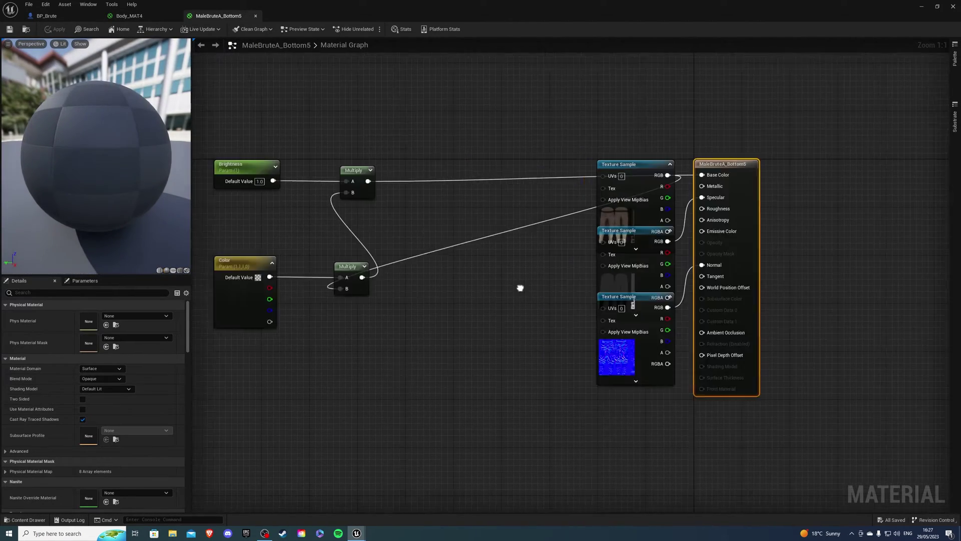
{"action": "right_click_drag", "start_coordinate": [533, 289], "coordinate": [641, 297]}
{"action": "left_click_drag", "start_coordinate": [278, 110], "coordinate": [523, 326]}
{"action": "left_click_drag", "start_coordinate": [561, 358], "coordinate": [562, 356]}
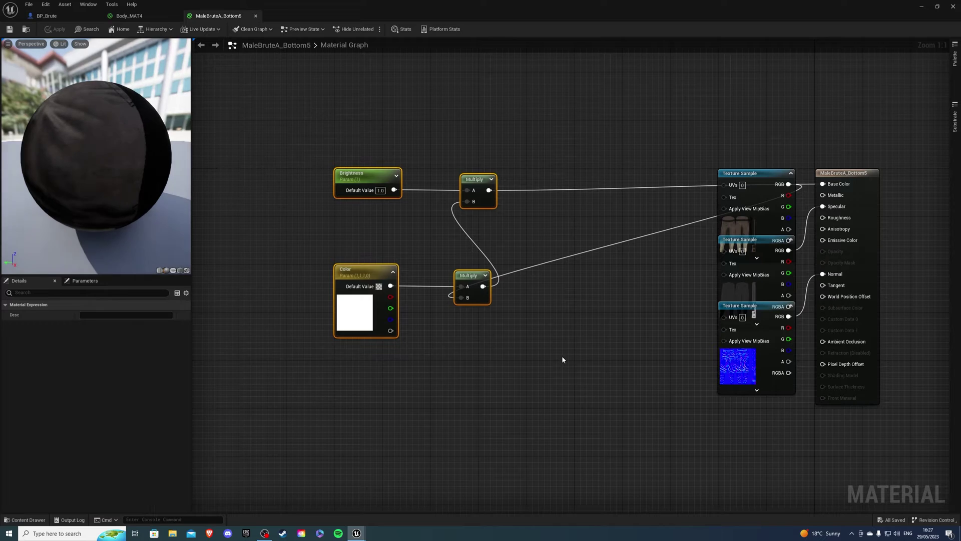
Step: Paste them into Body_MAT4, route the skin texture RGB through Multiply into Base Color, then apply and save
{"action": "left_click", "coordinate": [129, 15]}
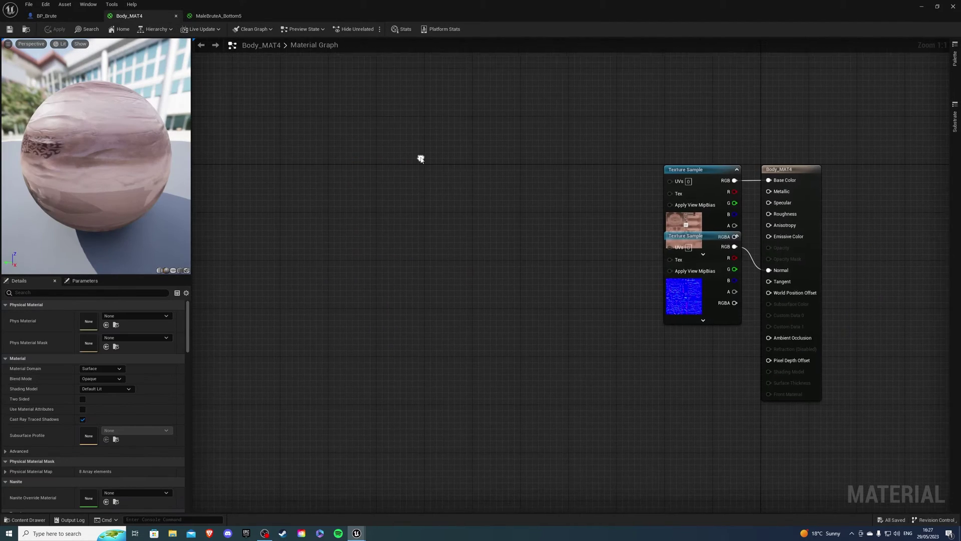
{"action": "key", "text": "ctrl+v"}
{"action": "right_click_drag", "start_coordinate": [523, 201], "coordinate": [483, 210]}
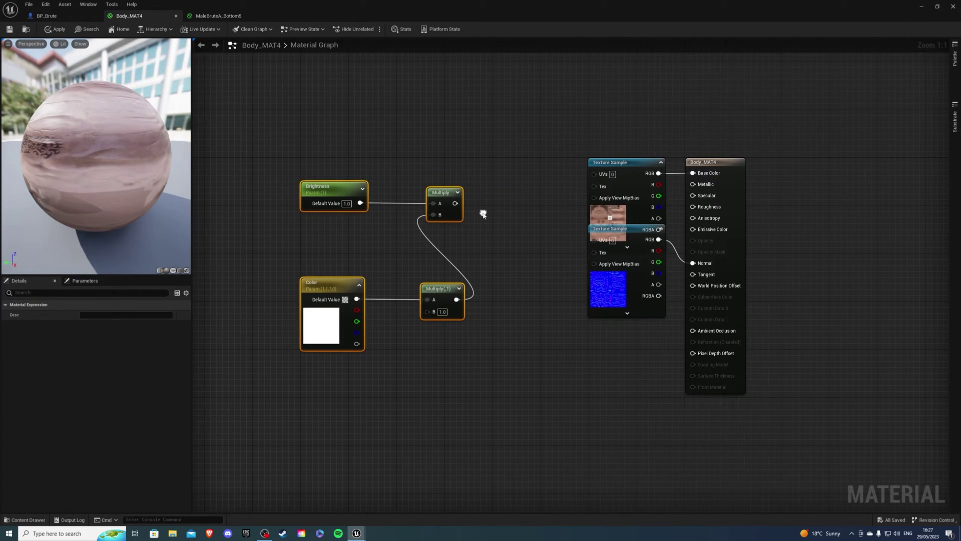
{"action": "left_click", "coordinate": [482, 212]}
{"action": "left_click_drag", "start_coordinate": [454, 203], "coordinate": [693, 173]}
{"action": "left_click_drag", "start_coordinate": [427, 311], "coordinate": [646, 174]}
{"action": "right_click_drag", "start_coordinate": [349, 125], "coordinate": [381, 117]}
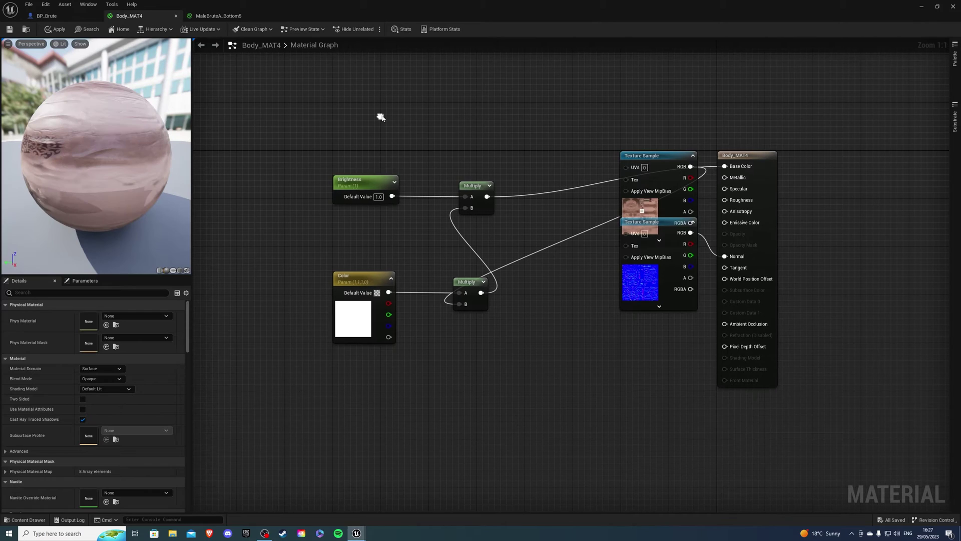
{"action": "left_click", "coordinate": [56, 29]}
{"action": "left_click", "coordinate": [9, 29]}
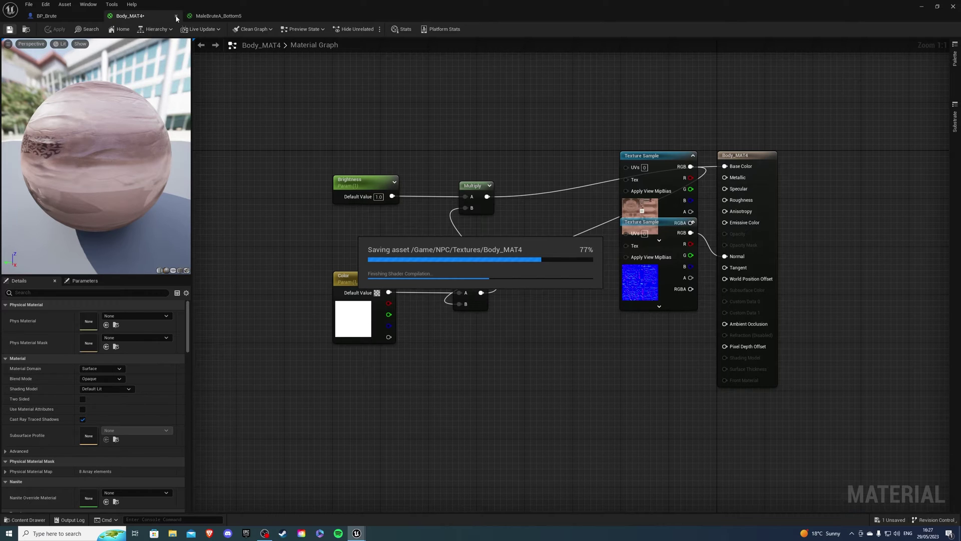
Step: Close the material editors and create a Body_01 material instance from Body_MAT4
{"action": "left_click", "coordinate": [177, 19]}
{"action": "left_click", "coordinate": [160, 19]}
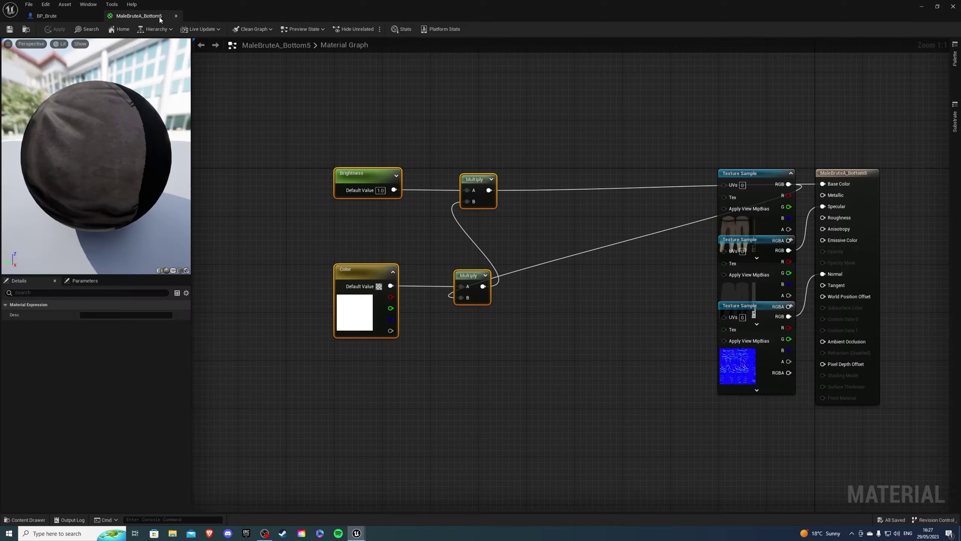
{"action": "left_click", "coordinate": [176, 16]}
{"action": "left_click", "coordinate": [25, 520]}
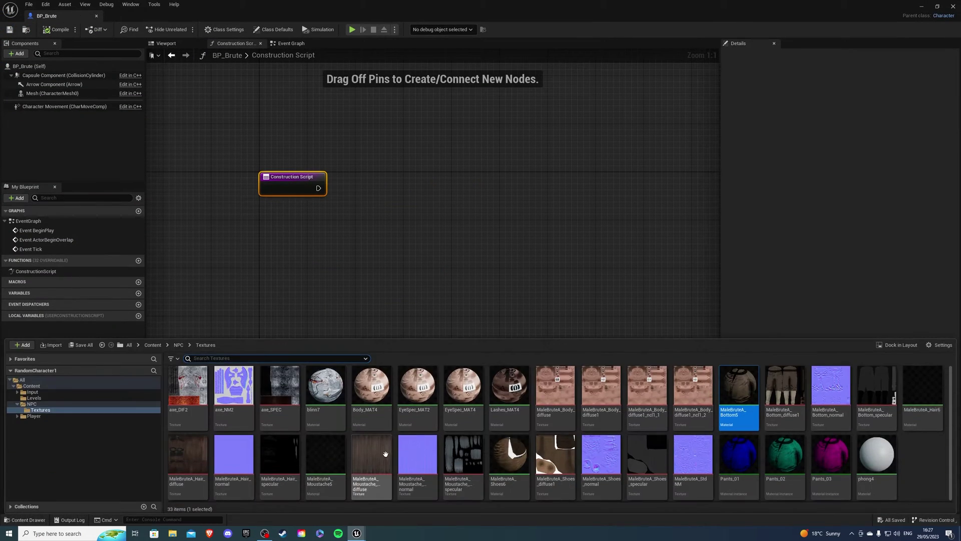
{"action": "right_click", "coordinate": [381, 398]}
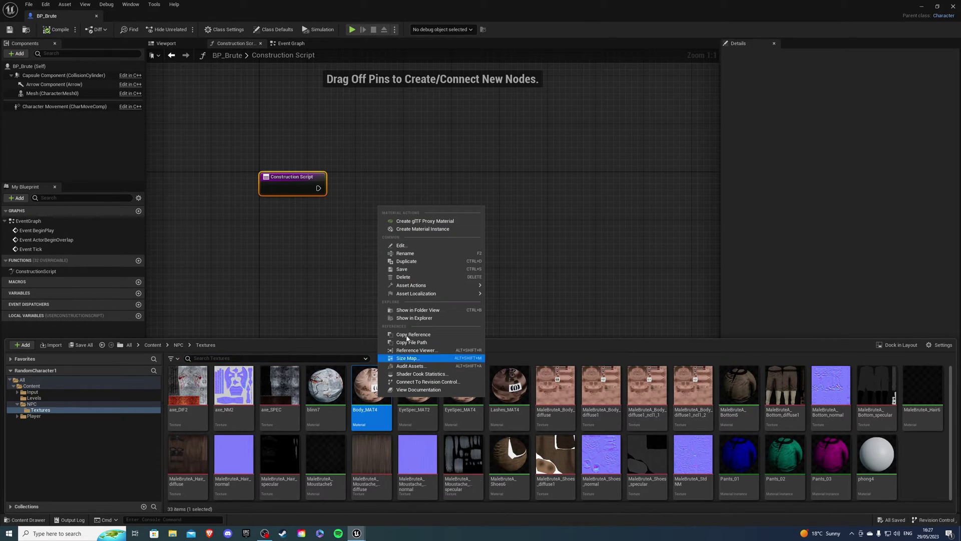
{"action": "left_click", "coordinate": [425, 231]}
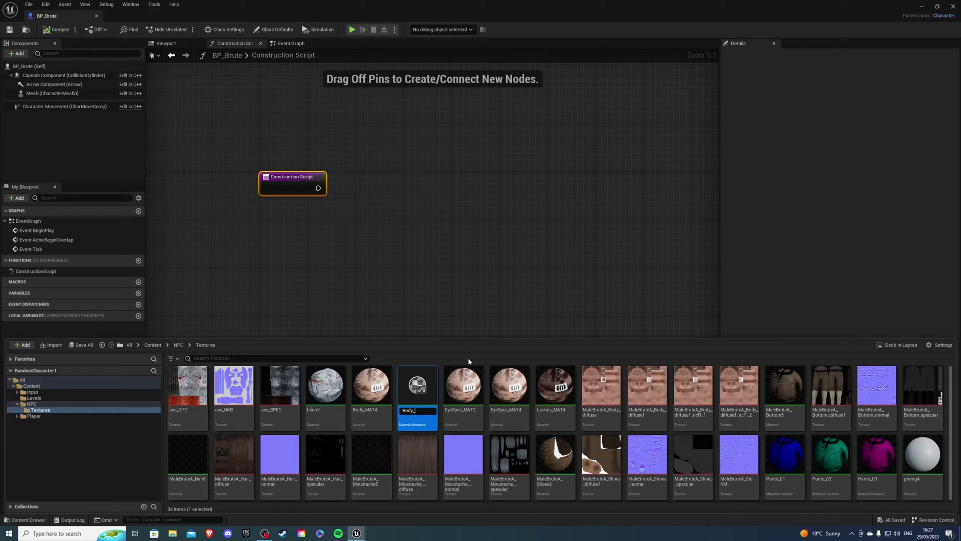
{"action": "key", "text": "Return"}
Step: Duplicate Body_01 as Body_02, enable Brightness and Color, and set Color to near black
{"action": "right_click", "coordinate": [368, 395]}
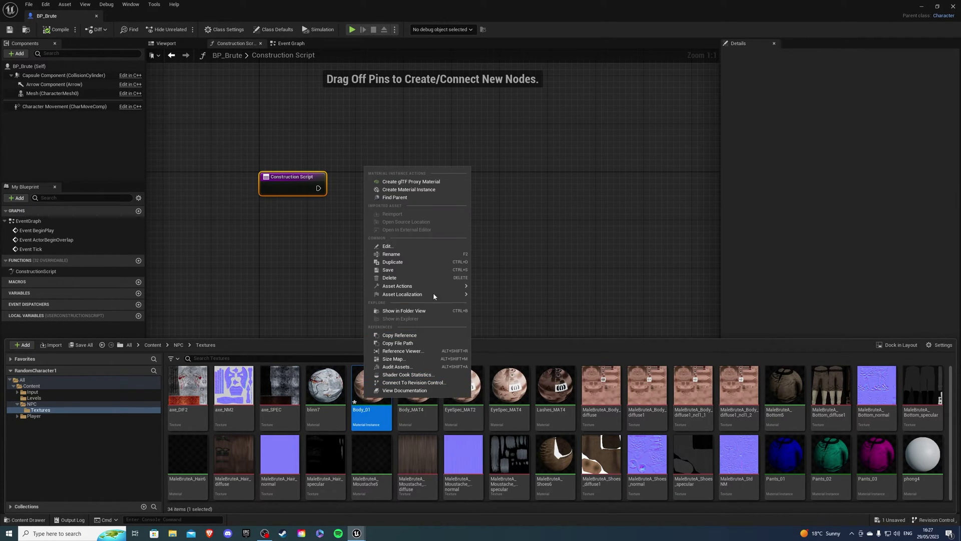
{"action": "left_click", "coordinate": [393, 262]}
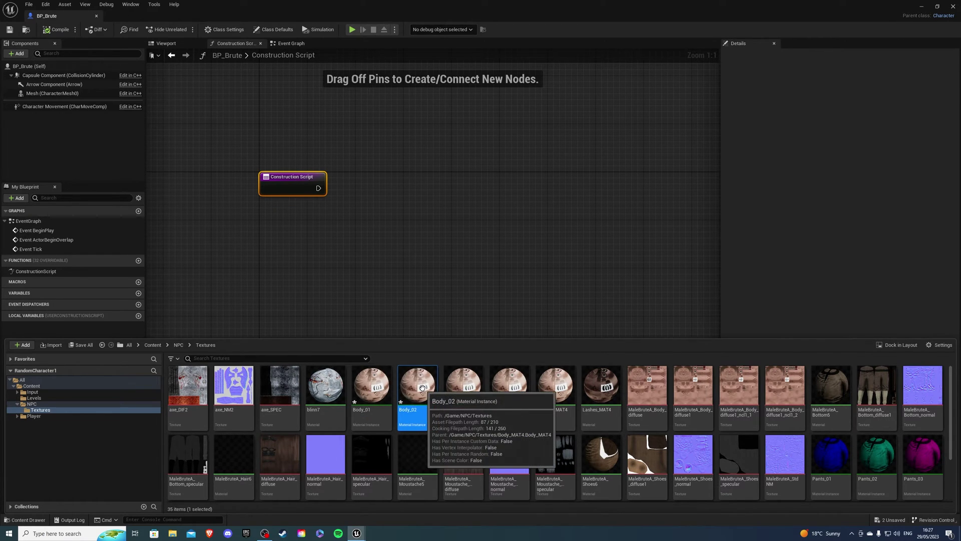
{"action": "double_click", "coordinate": [420, 386]}
{"action": "left_click", "coordinate": [692, 88]}
{"action": "left_click", "coordinate": [692, 108]}
{"action": "left_click", "coordinate": [812, 108]}
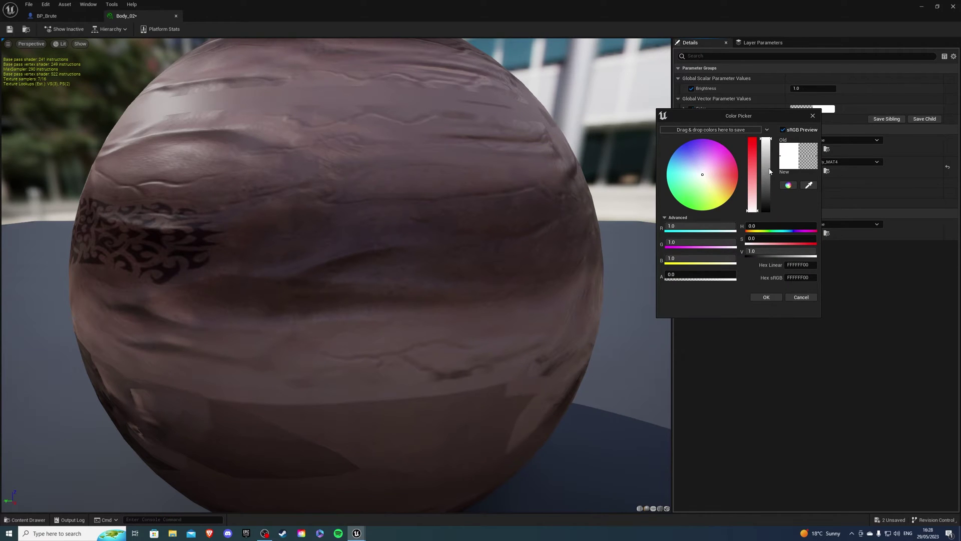
{"action": "left_click_drag", "start_coordinate": [771, 170], "coordinate": [771, 200]}
{"action": "left_click", "coordinate": [764, 297]}
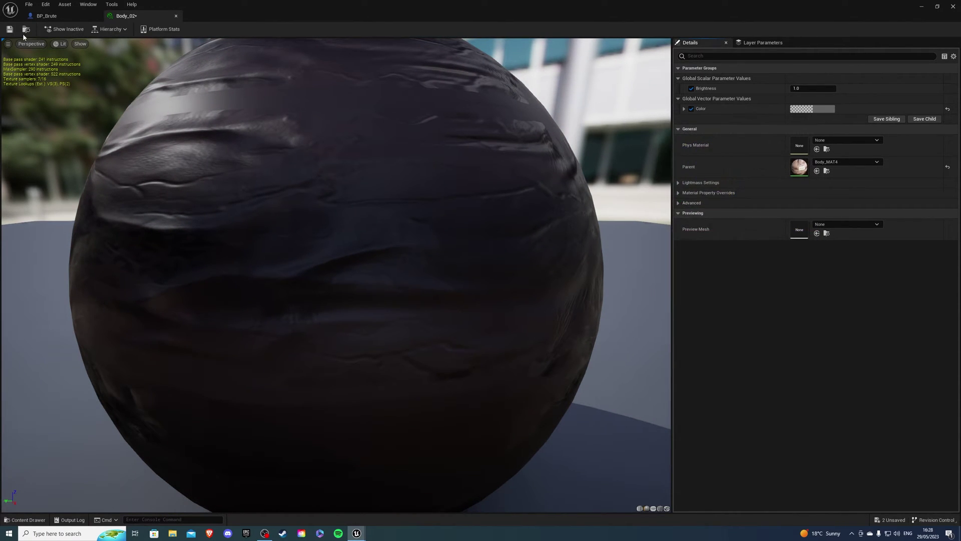
Step: Add a Mesh component reference with a Set Skeletal Mesh Asset node to the construction graph
{"action": "left_click", "coordinate": [176, 18]}
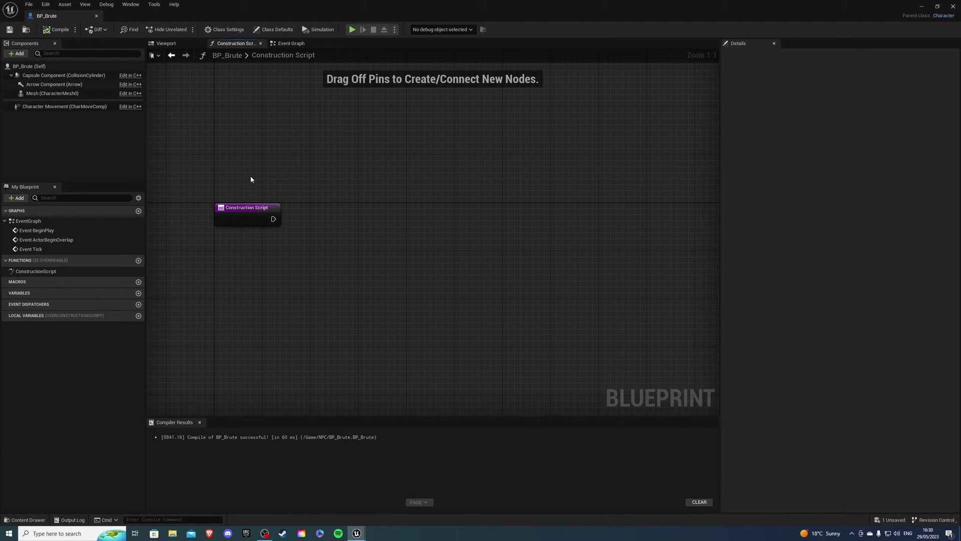
{"action": "left_click_drag", "start_coordinate": [46, 94], "coordinate": [467, 201]}
{"action": "type", "text": "set skele"}
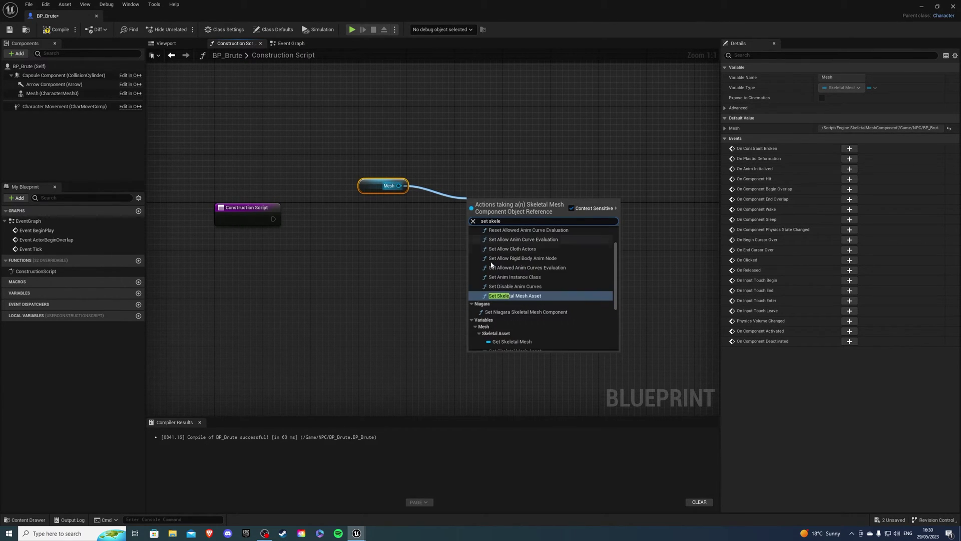
{"action": "left_click", "coordinate": [509, 295]}
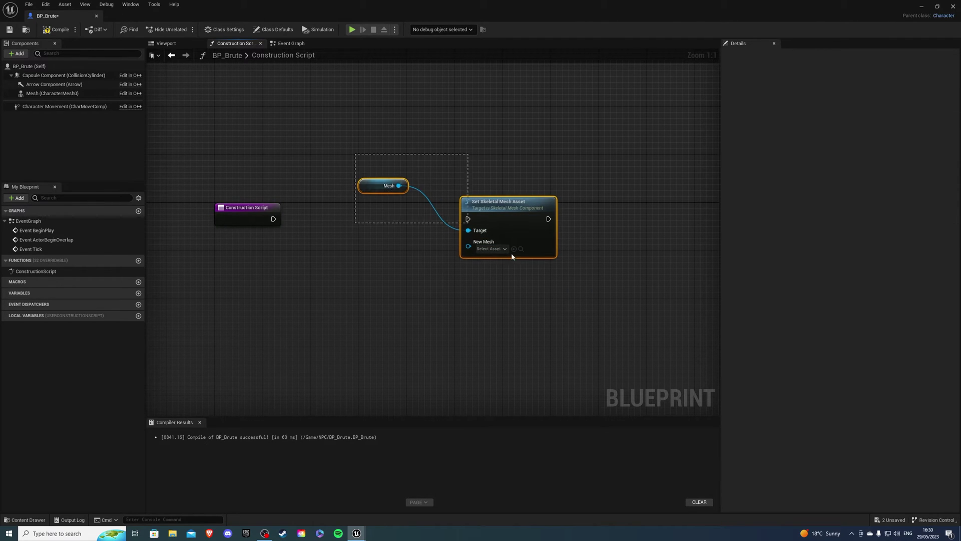
{"action": "right_click_drag", "start_coordinate": [522, 264], "coordinate": [630, 264]}
{"action": "left_click", "coordinate": [469, 218]}
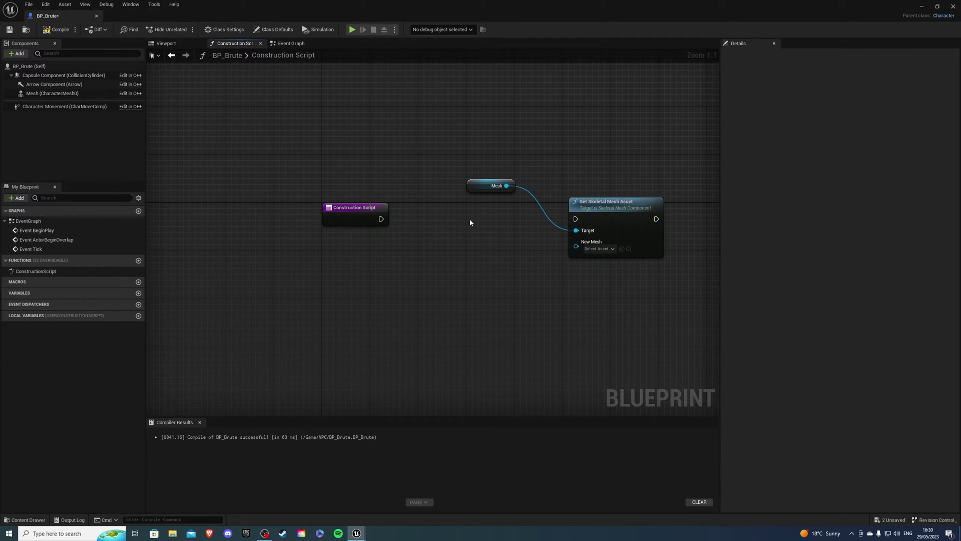
Step: Wire Construction Script into Set Skeletal Mesh Asset and set its New Mesh to Brute
{"action": "left_click_drag", "start_coordinate": [461, 140], "coordinate": [532, 203]}
{"action": "left_click", "coordinate": [394, 222]}
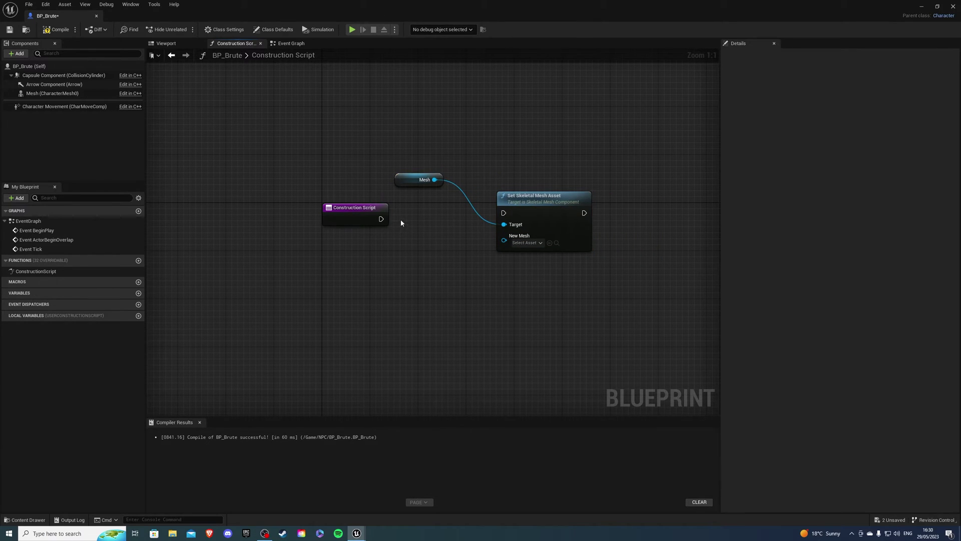
{"action": "left_click_drag", "start_coordinate": [379, 219], "coordinate": [534, 208]}
{"action": "left_click", "coordinate": [518, 253]}
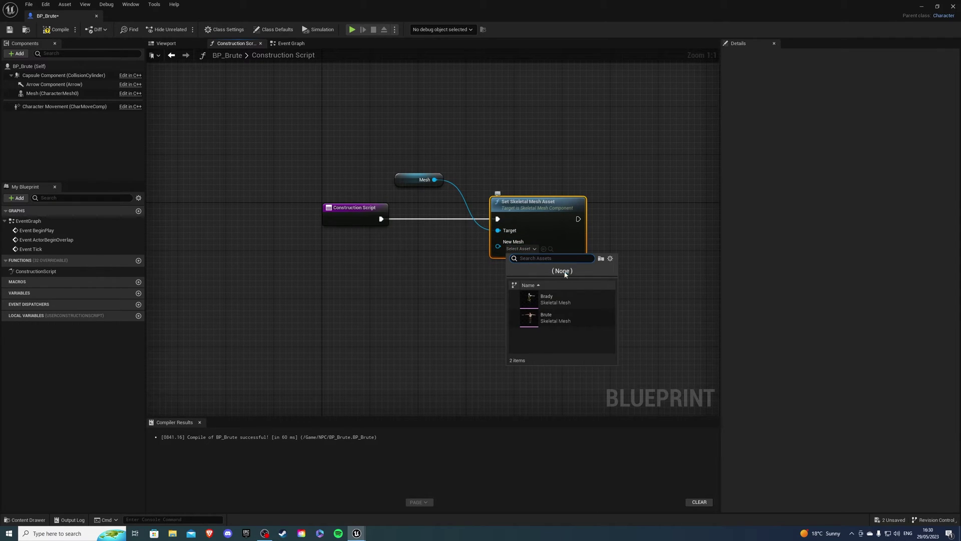
{"action": "left_click", "coordinate": [530, 320]}
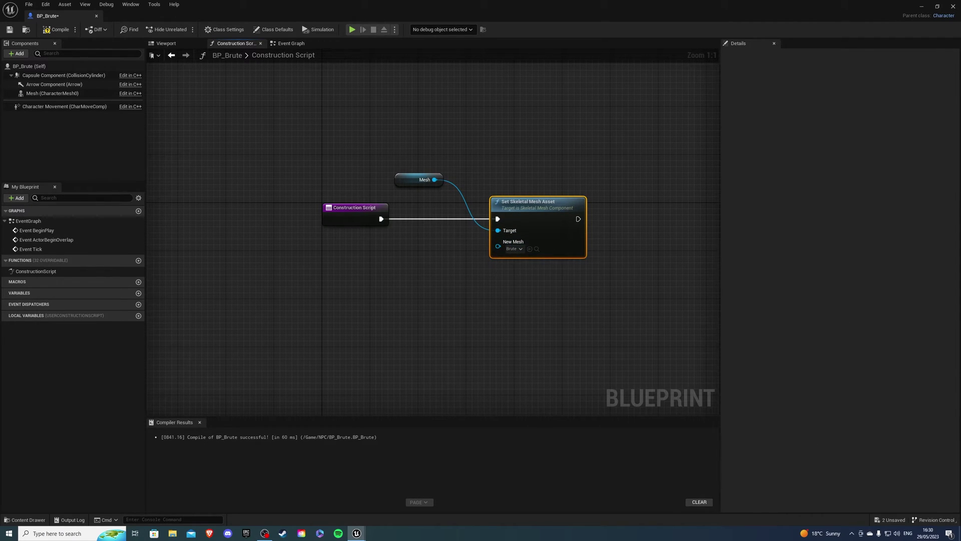
{"action": "right_click_drag", "start_coordinate": [497, 264], "coordinate": [449, 265]}
{"action": "right_click_drag", "start_coordinate": [325, 268], "coordinate": [360, 259]}
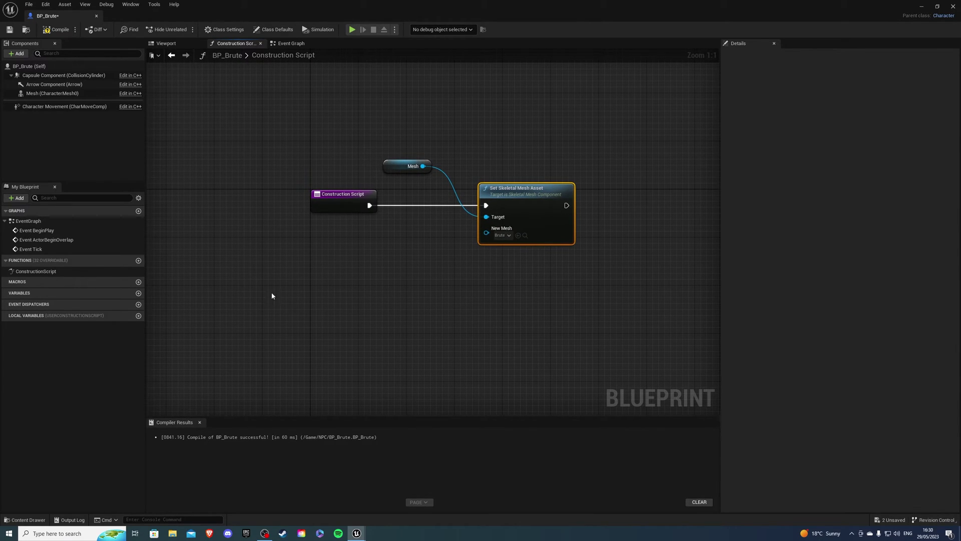
Step: Promote New Mesh to a variable named SkeletalRef and unlink it from the setter
{"action": "left_click_drag", "start_coordinate": [485, 237], "coordinate": [435, 254]}
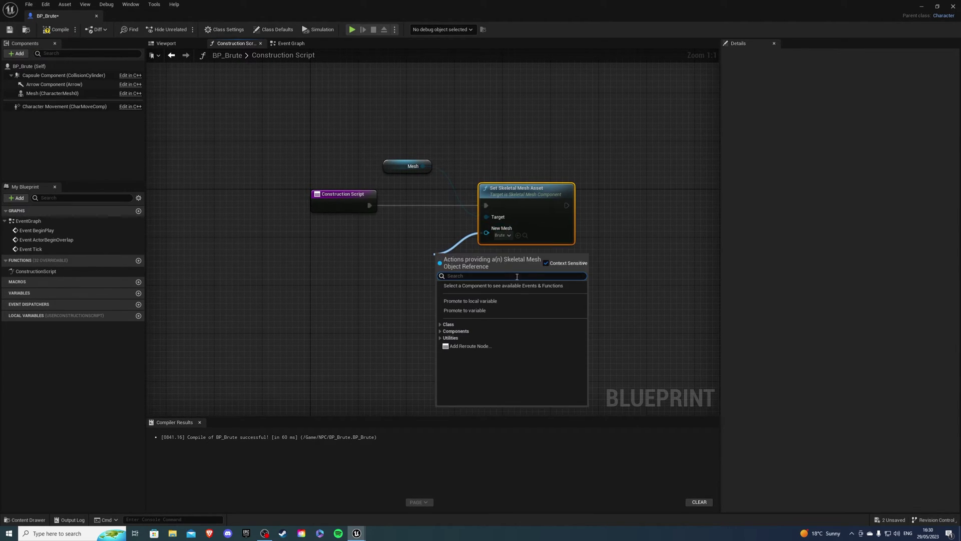
{"action": "left_click", "coordinate": [471, 311]}
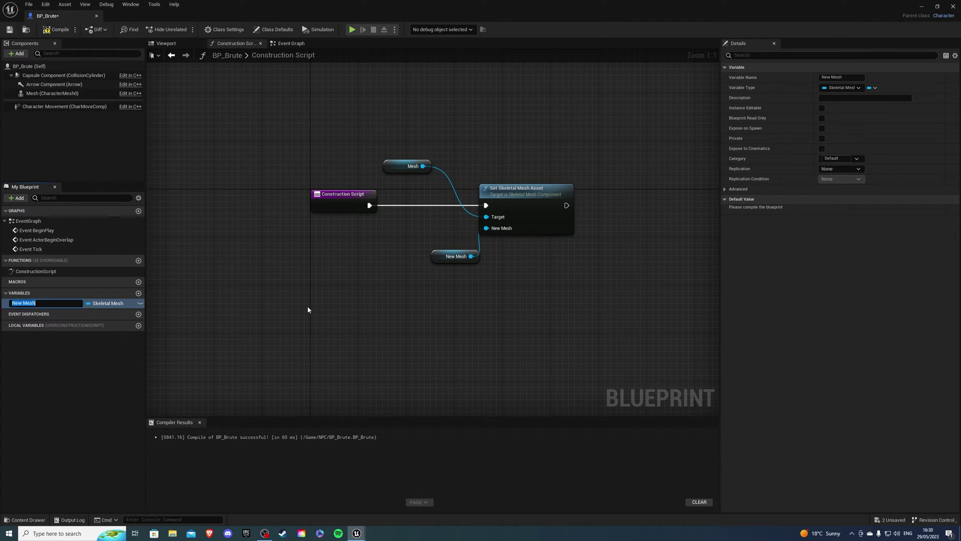
{"action": "type", "text": "SkeletalRef"}
{"action": "key", "text": "Return"}
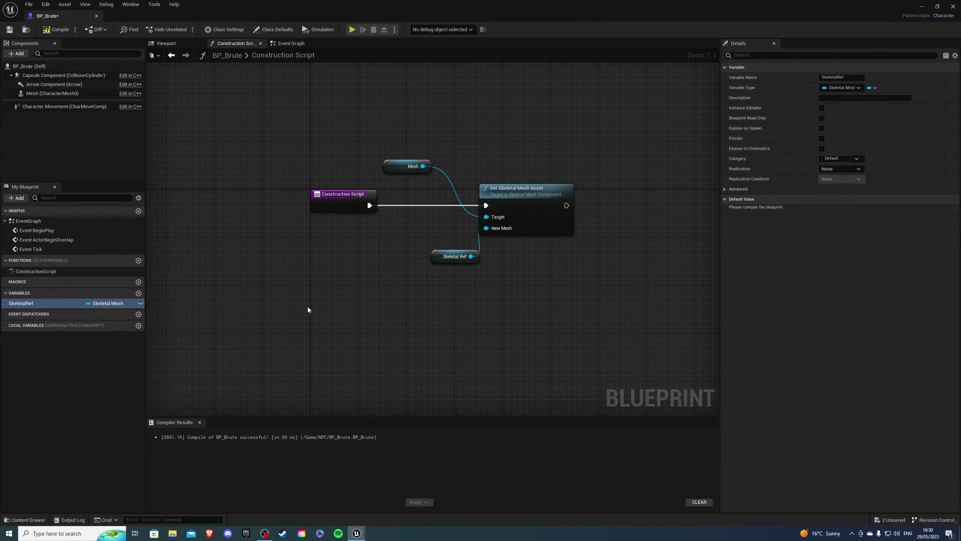
{"action": "left_click", "coordinate": [479, 242], "text": "alt"}
{"action": "left_click_drag", "start_coordinate": [446, 256], "coordinate": [338, 281]}
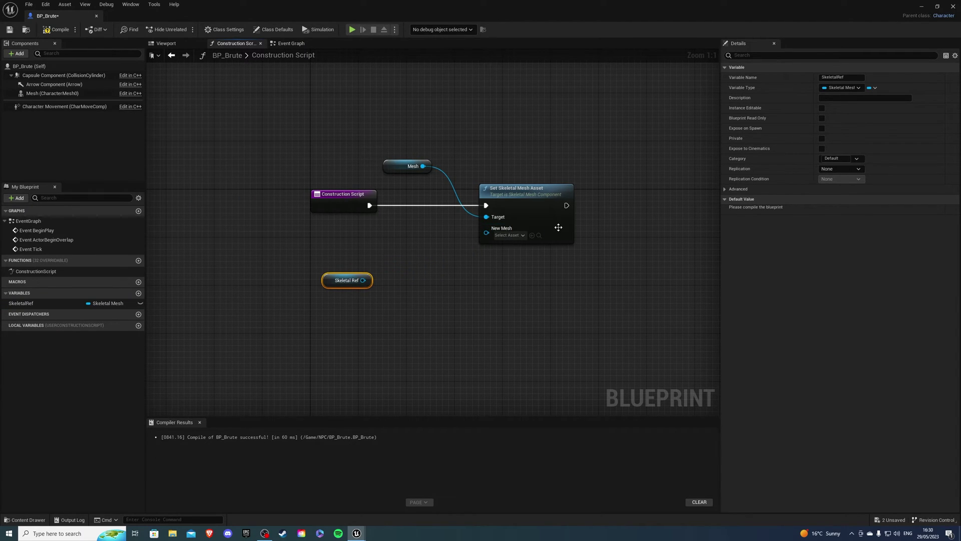
Step: Change SkeletalRef's container type to Array, then compile and save the blueprint
{"action": "left_click", "coordinate": [876, 89]}
{"action": "left_click", "coordinate": [868, 110]}
{"action": "left_click", "coordinate": [479, 287]}
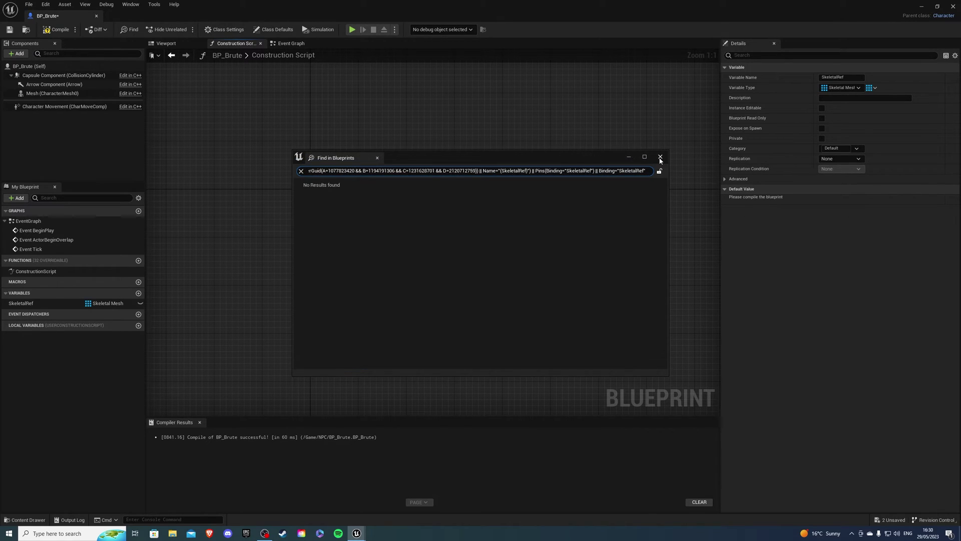
{"action": "left_click", "coordinate": [47, 30]}
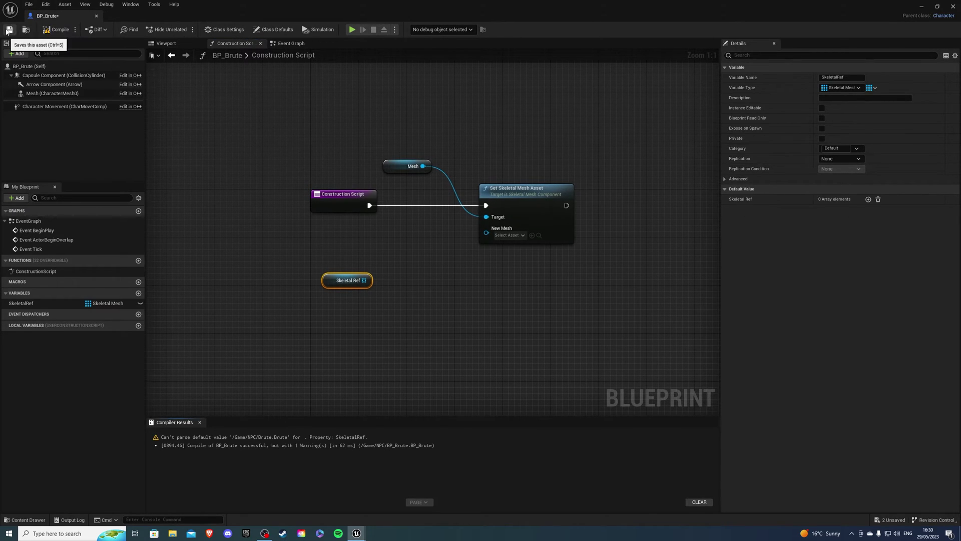
{"action": "left_click", "coordinate": [10, 29]}
Step: Give SkeletalRef one default element set to Brute and recompile
{"action": "right_click_drag", "start_coordinate": [275, 214], "coordinate": [359, 197]}
{"action": "left_click_drag", "start_coordinate": [387, 226], "coordinate": [495, 292]}
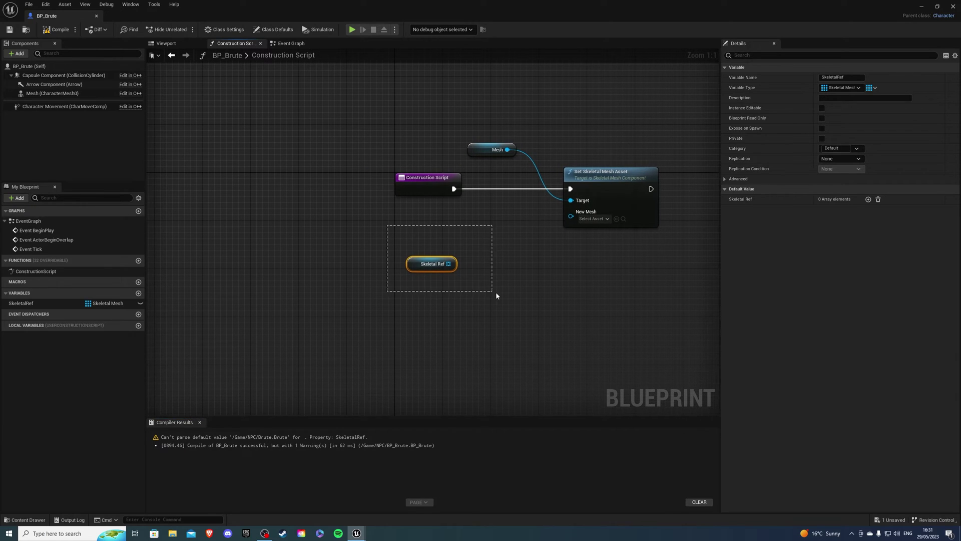
{"action": "left_click", "coordinate": [869, 199]}
{"action": "left_click", "coordinate": [869, 211]}
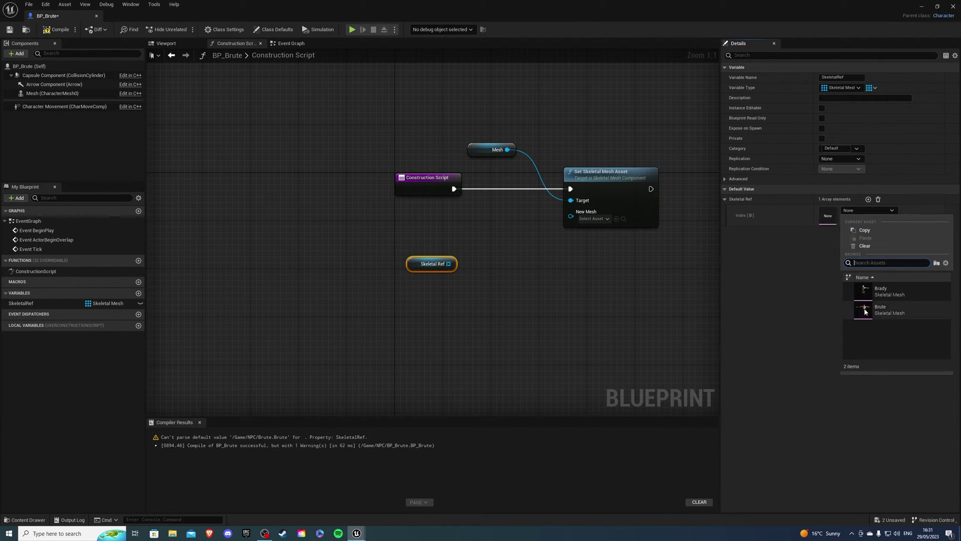
{"action": "left_click", "coordinate": [917, 309]}
{"action": "left_click", "coordinate": [56, 30]}
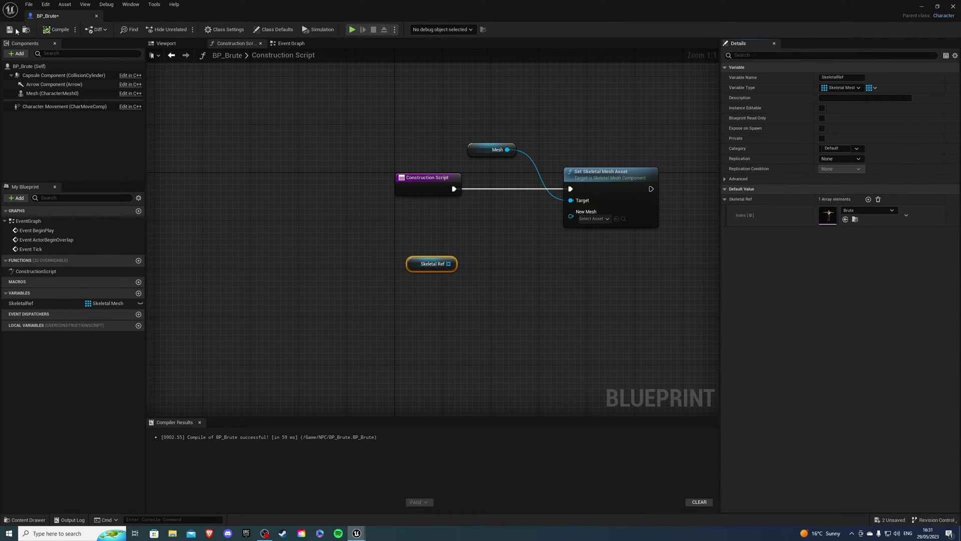
{"action": "right_click_drag", "start_coordinate": [519, 271], "coordinate": [432, 276]}
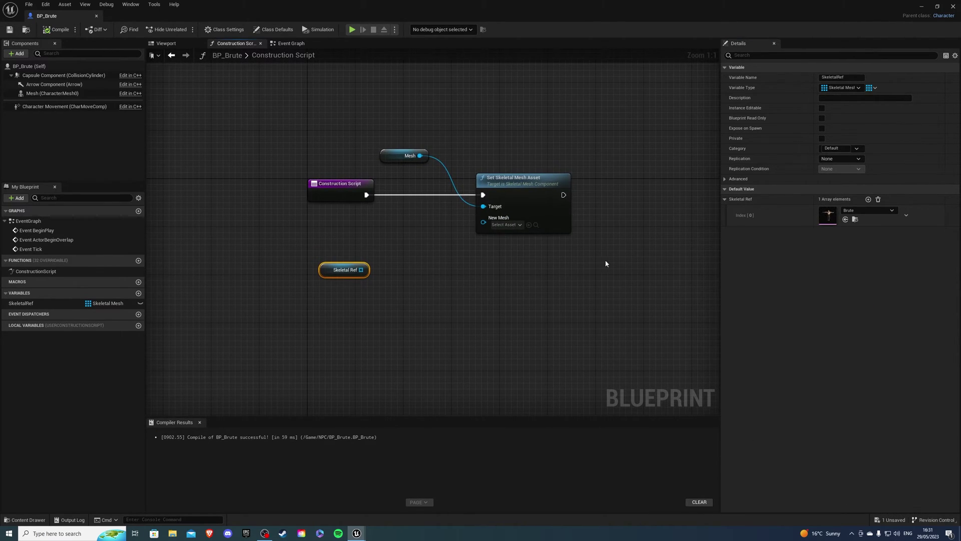
{"action": "right_click_drag", "start_coordinate": [576, 266], "coordinate": [615, 252]}
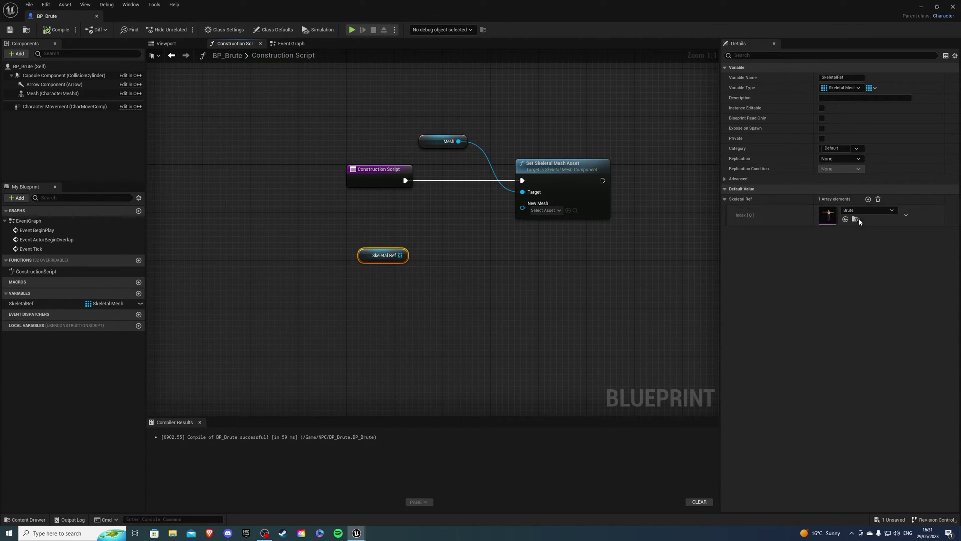
Step: Add a Length node from Skeletal Ref feeding a Random Integer node
{"action": "right_click_drag", "start_coordinate": [423, 283], "coordinate": [393, 282]}
{"action": "scroll", "coordinate": [497, 301], "scroll_direction": "up", "scroll_amount": 1}
{"action": "left_click_drag", "start_coordinate": [373, 256], "coordinate": [400, 270]}
{"action": "type", "text": "get"}
{"action": "key", "text": "BackSpace"}
{"action": "key", "text": "BackSpace"}
{"action": "key", "text": "BackSpace"}
{"action": "type", "text": "len"}
{"action": "left_click", "coordinate": [434, 315]}
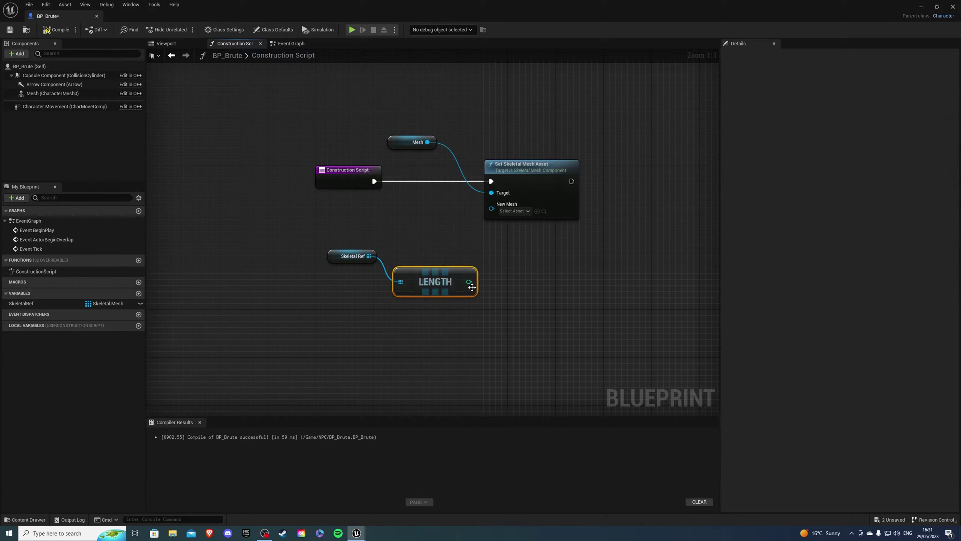
{"action": "left_click_drag", "start_coordinate": [469, 281], "coordinate": [494, 287]}
{"action": "type", "text": "random int"}
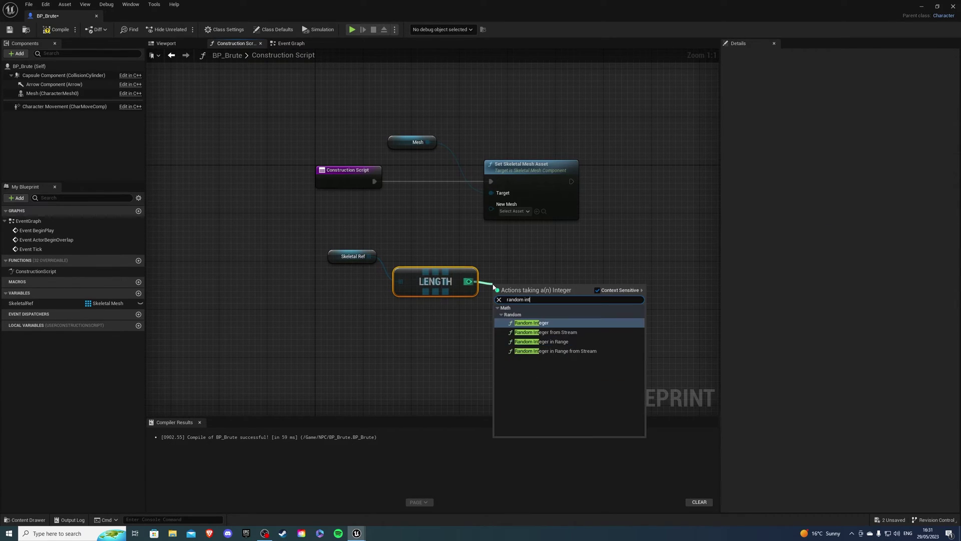
{"action": "left_click", "coordinate": [533, 322]}
Step: Add a Skeletal Ref GET indexed by the random integer and wire it into New Mesh
{"action": "left_click_drag", "start_coordinate": [370, 256], "coordinate": [611, 256]}
{"action": "type", "text": "get"}
{"action": "left_click", "coordinate": [482, 289]}
{"action": "left_click_drag", "start_coordinate": [554, 295], "coordinate": [575, 263]}
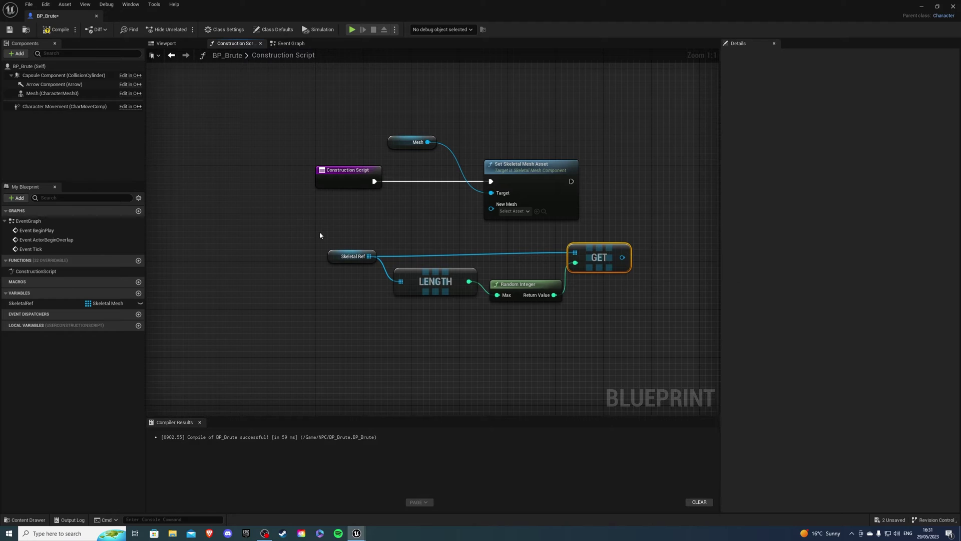
{"action": "left_click_drag", "start_coordinate": [329, 242], "coordinate": [492, 209]}
{"action": "right_click_drag", "start_coordinate": [457, 253], "coordinate": [564, 241]}
{"action": "left_click_drag", "start_coordinate": [240, 219], "coordinate": [508, 219]}
{"action": "left_click", "coordinate": [562, 196]}
{"action": "right_click_drag", "start_coordinate": [562, 196], "coordinate": [487, 228]}
{"action": "scroll", "coordinate": [494, 229], "scroll_direction": "down", "scroll_amount": 1}
{"action": "right_click_drag", "start_coordinate": [578, 272], "coordinate": [318, 298]}
{"action": "scroll", "coordinate": [353, 253], "scroll_direction": "up", "scroll_amount": 1}
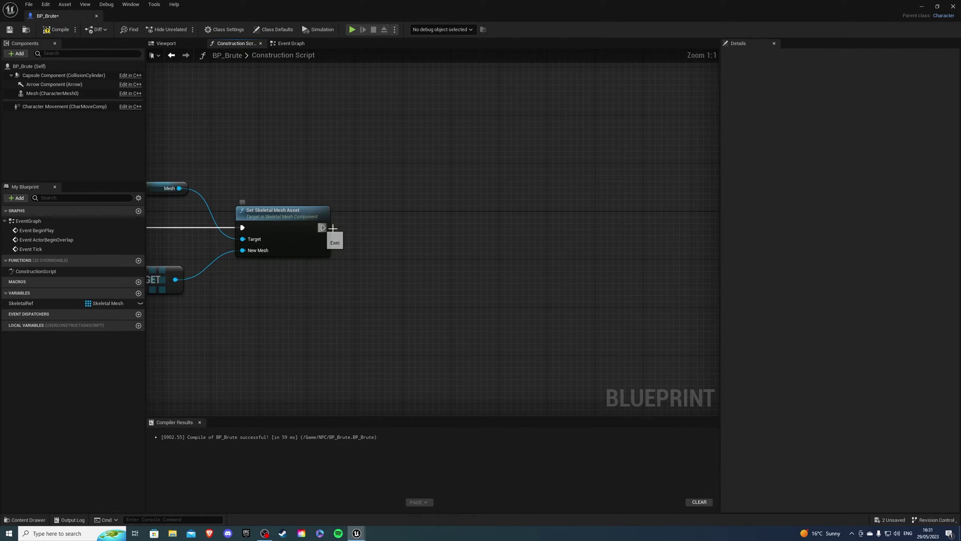
Step: Add a Create Dynamic Material Instance node after the skeletal mesh setter
{"action": "left_click_drag", "start_coordinate": [323, 228], "coordinate": [381, 231]}
{"action": "type", "text": "create dynam"}
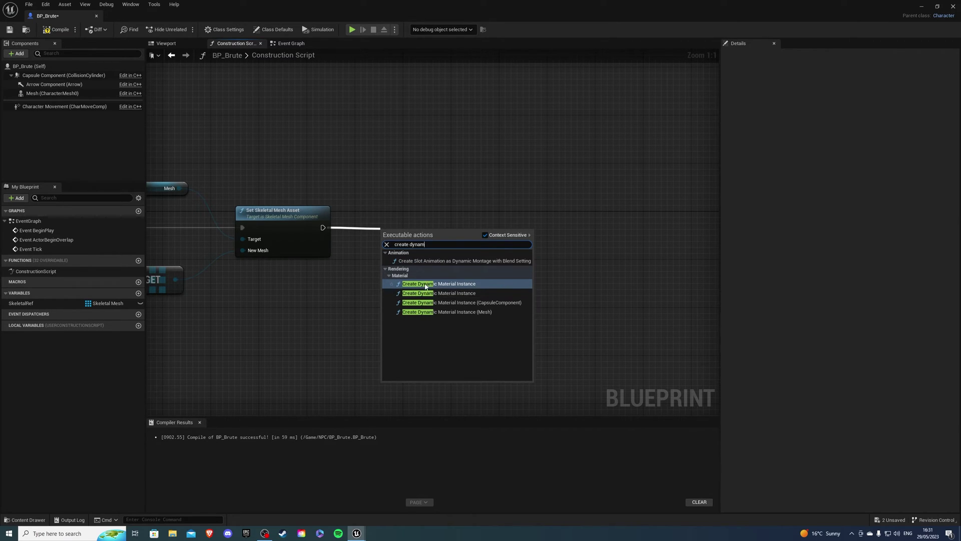
{"action": "left_click", "coordinate": [425, 284]}
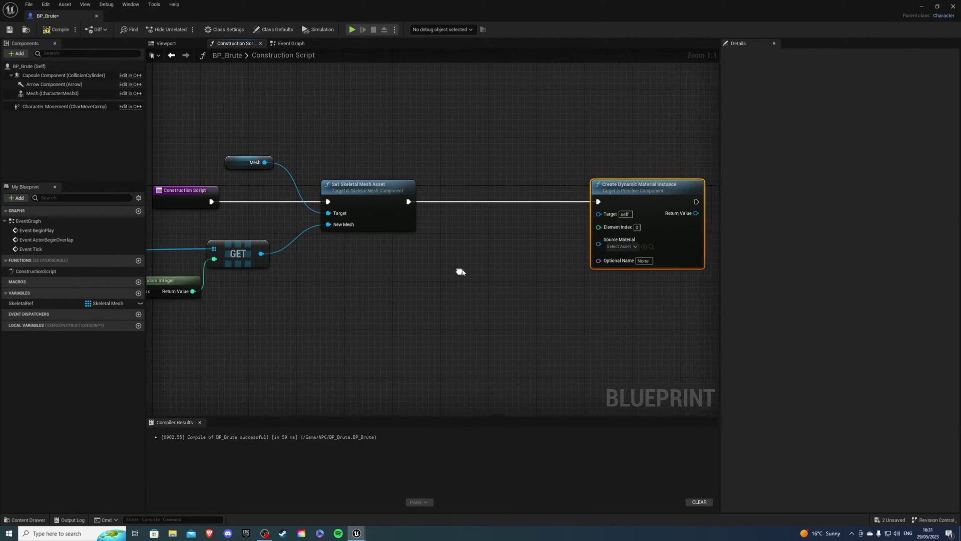
Step: Create a PantsRef variable typed as a Material Instance object reference array, then compile
{"action": "left_click", "coordinate": [139, 294]}
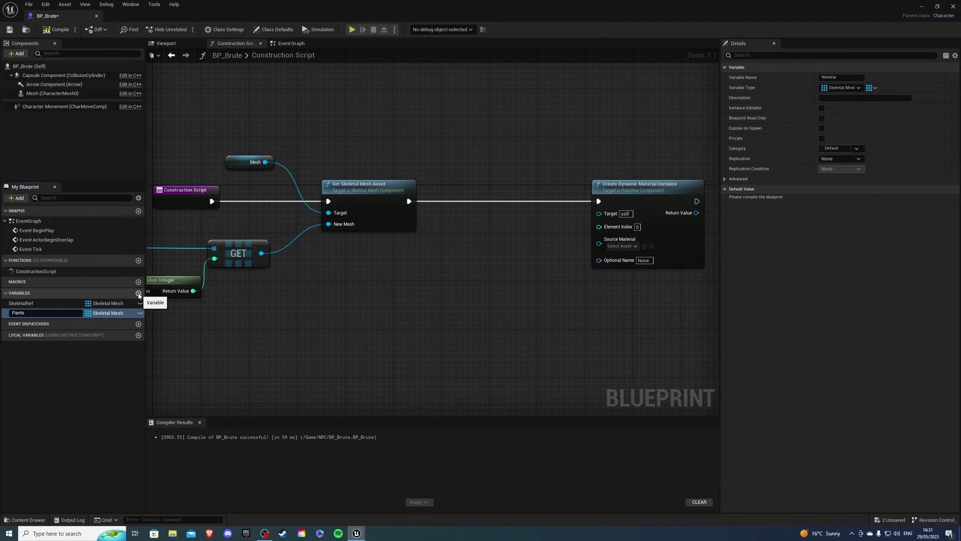
{"action": "key", "text": "Return"}
{"action": "left_click", "coordinate": [108, 313]}
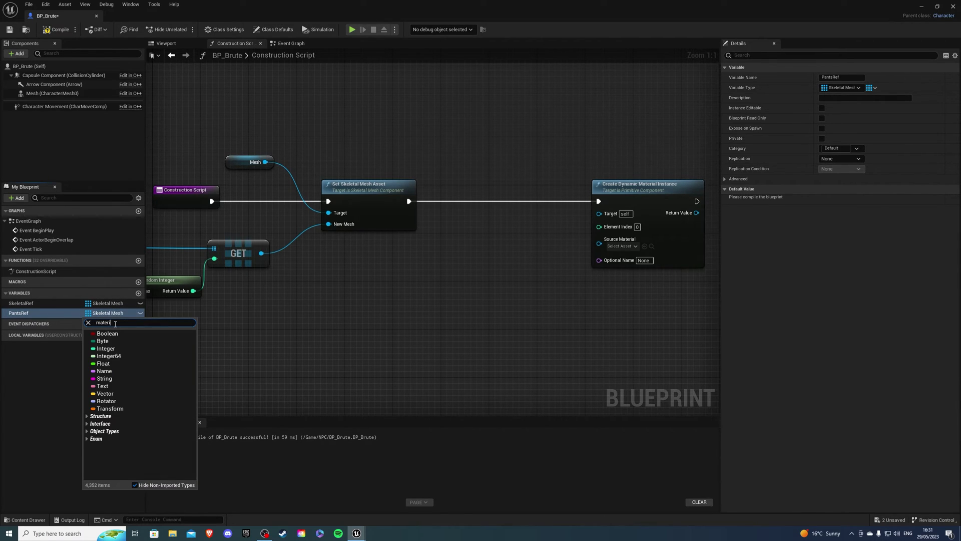
{"action": "type", "text": "material inst"}
{"action": "mouse_move", "coordinate": [150, 394]}
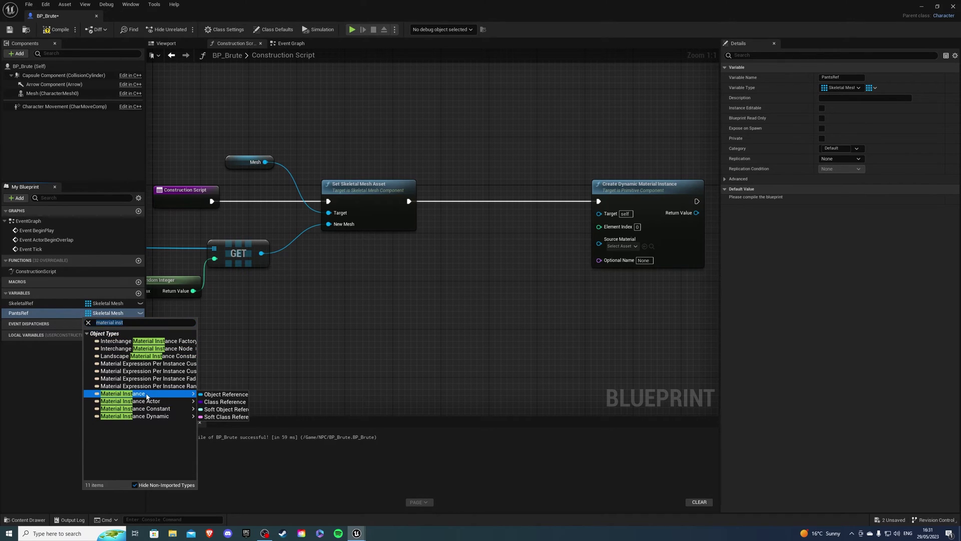
{"action": "left_click", "coordinate": [222, 395]}
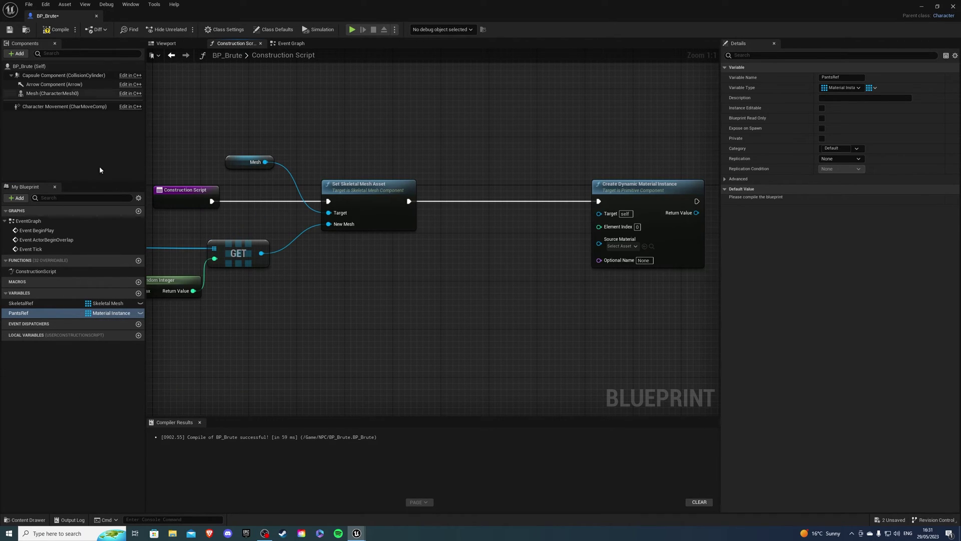
{"action": "left_click", "coordinate": [105, 314]}
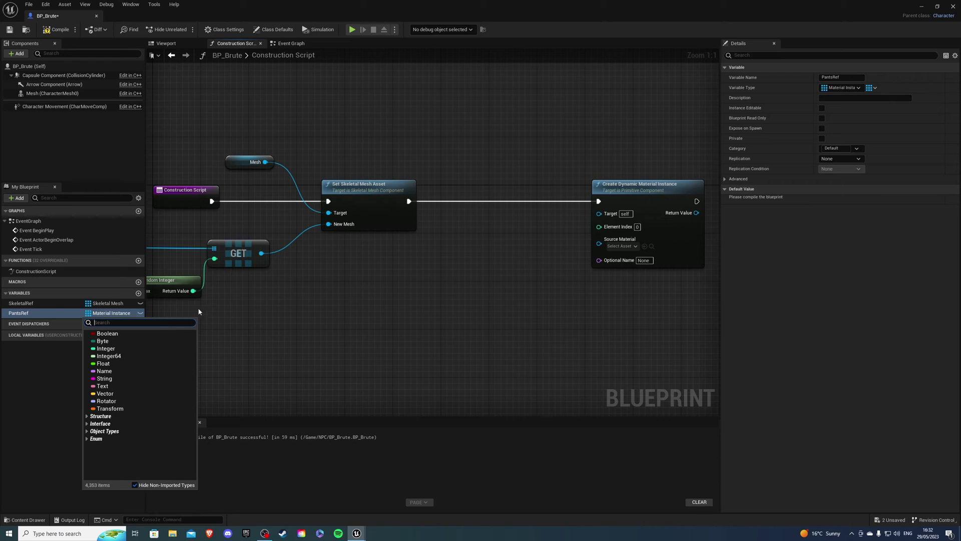
{"action": "left_click", "coordinate": [231, 315]}
{"action": "left_click", "coordinate": [46, 30]}
Step: Place a PantsRef getter feeding a Length node and a Random Integer node
{"action": "left_click_drag", "start_coordinate": [30, 313], "coordinate": [250, 323]}
{"action": "left_click", "coordinate": [250, 346]}
{"action": "right_click_drag", "start_coordinate": [308, 335], "coordinate": [338, 302]}
{"action": "left_click_drag", "start_coordinate": [291, 295], "coordinate": [316, 300]}
{"action": "type", "text": "leng"}
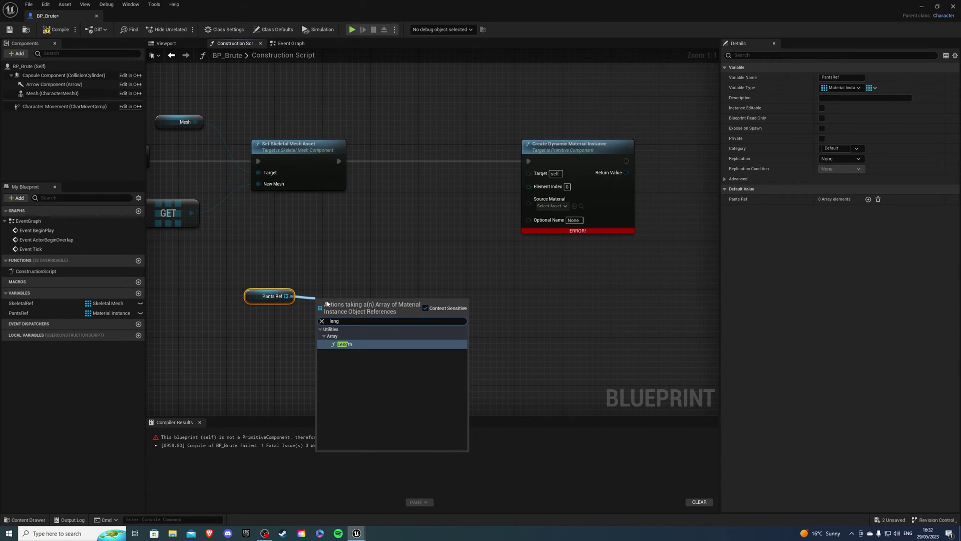
{"action": "left_click", "coordinate": [347, 344]}
{"action": "left_click_drag", "start_coordinate": [385, 309], "coordinate": [425, 314]}
{"action": "type", "text": "rando"}
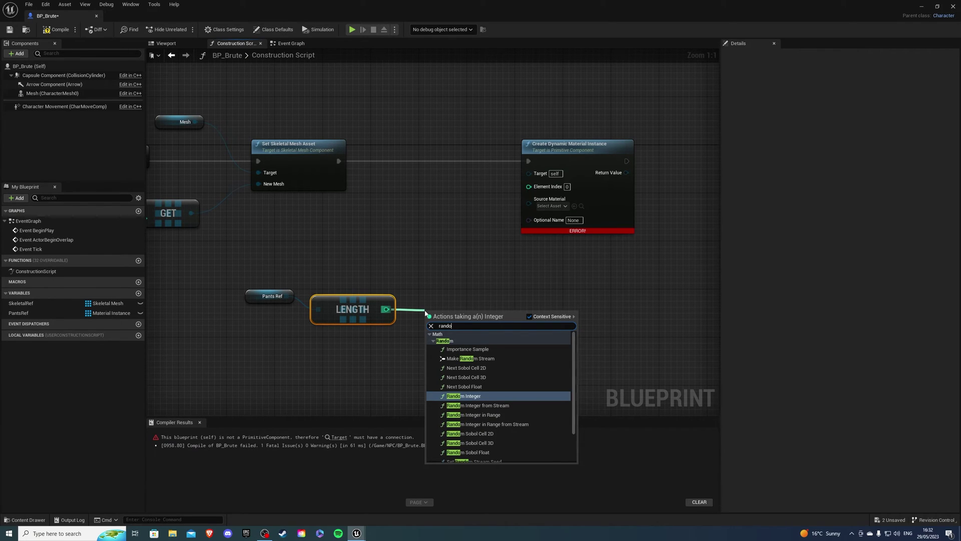
{"action": "type", "text": "m int"}
{"action": "left_click", "coordinate": [458, 349]}
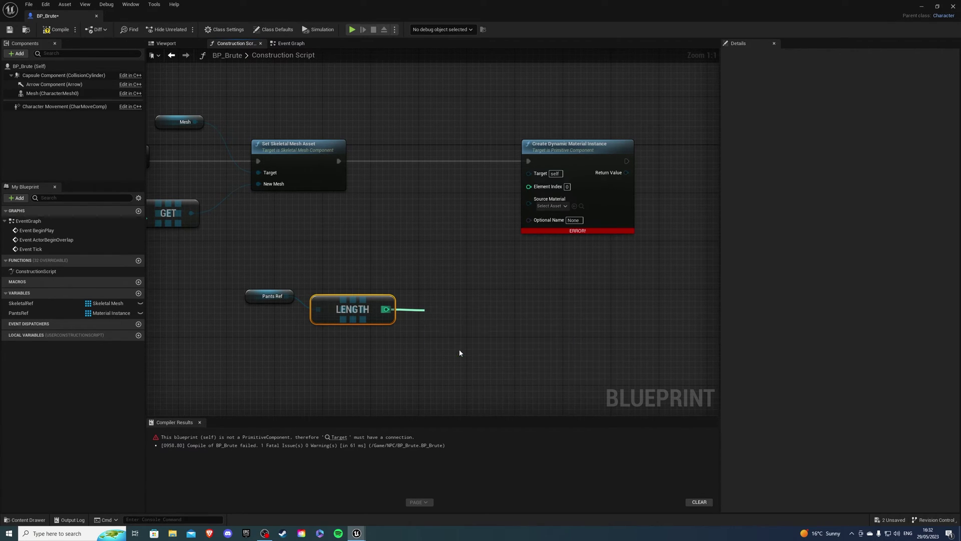
Step: Add a PantsRef Get node whose index comes from the random integer
{"action": "left_click_drag", "start_coordinate": [286, 296], "coordinate": [333, 272]}
{"action": "type", "text": "get"}
{"action": "left_click", "coordinate": [376, 318]}
{"action": "left_click_drag", "start_coordinate": [381, 295], "coordinate": [548, 289]}
{"action": "left_click_drag", "start_coordinate": [483, 323], "coordinate": [520, 301]}
{"action": "left_click", "coordinate": [461, 329]}
{"action": "left_click", "coordinate": [377, 309], "text": "shift"}
{"action": "left_click_drag", "start_coordinate": [377, 309], "coordinate": [377, 327]}
Step: Fill PantsRef's default elements with Pants_01, Pants_02 and Pants_03
{"action": "left_click", "coordinate": [271, 296]}
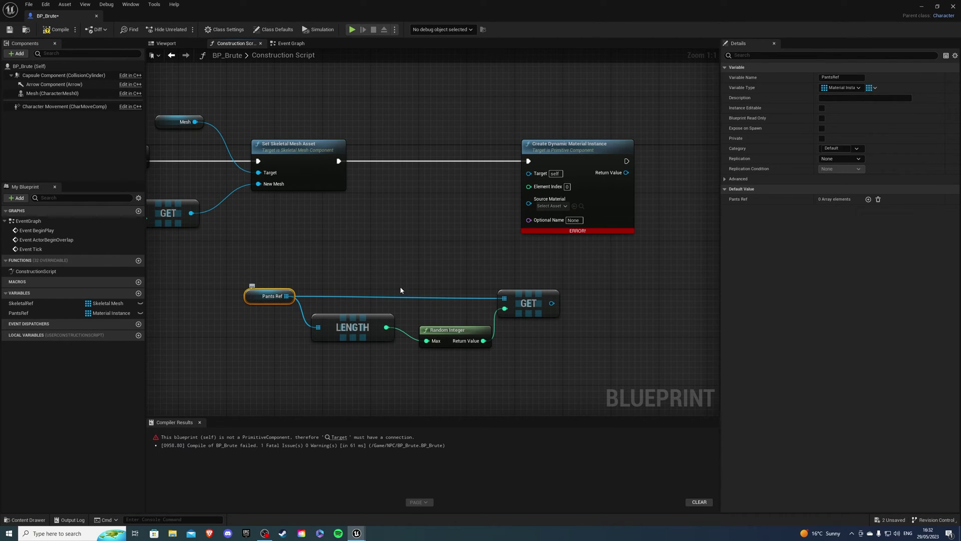
{"action": "left_click", "coordinate": [869, 199]}
{"action": "left_click", "coordinate": [868, 200]}
{"action": "left_click", "coordinate": [869, 199]}
{"action": "left_click", "coordinate": [855, 211]}
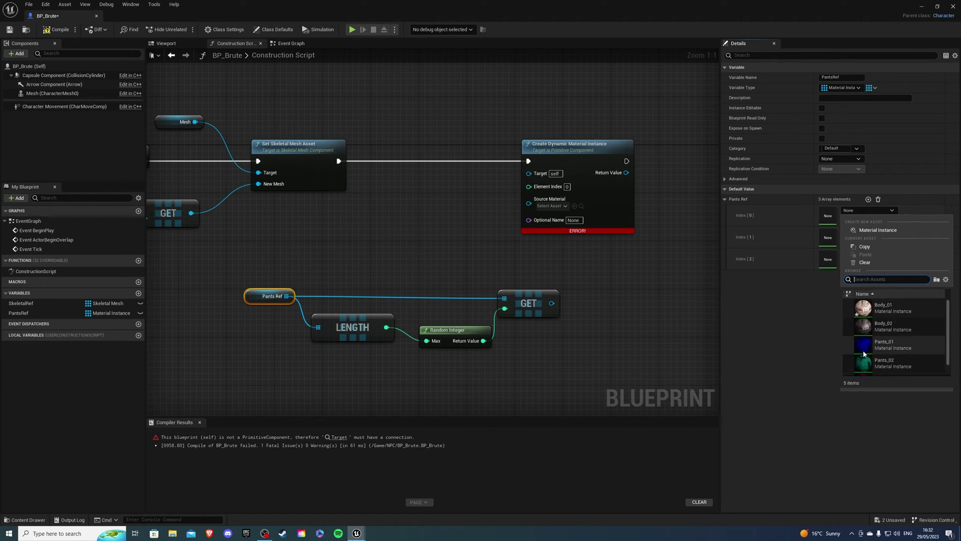
{"action": "scroll", "coordinate": [864, 325], "scroll_direction": "down", "scroll_amount": 1}
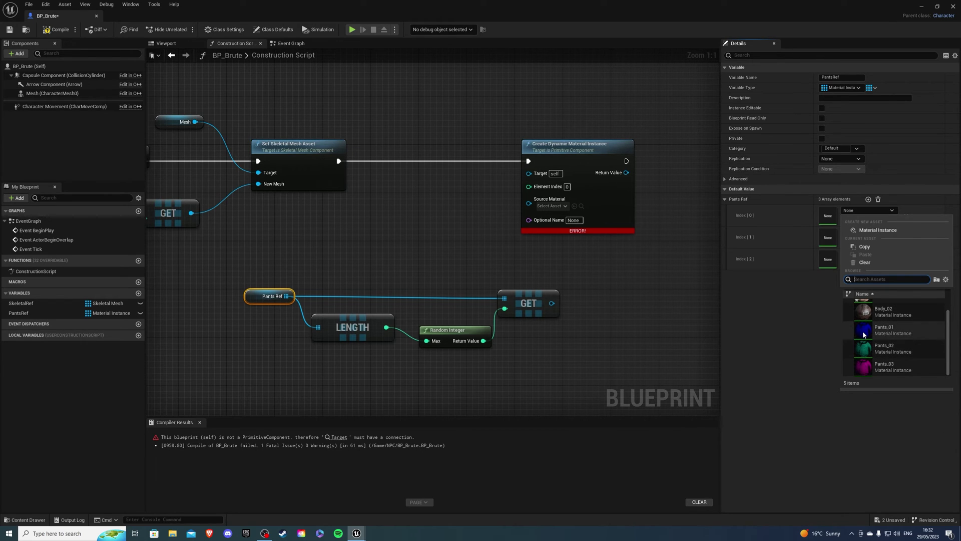
{"action": "left_click", "coordinate": [864, 332]}
{"action": "left_click", "coordinate": [868, 232]}
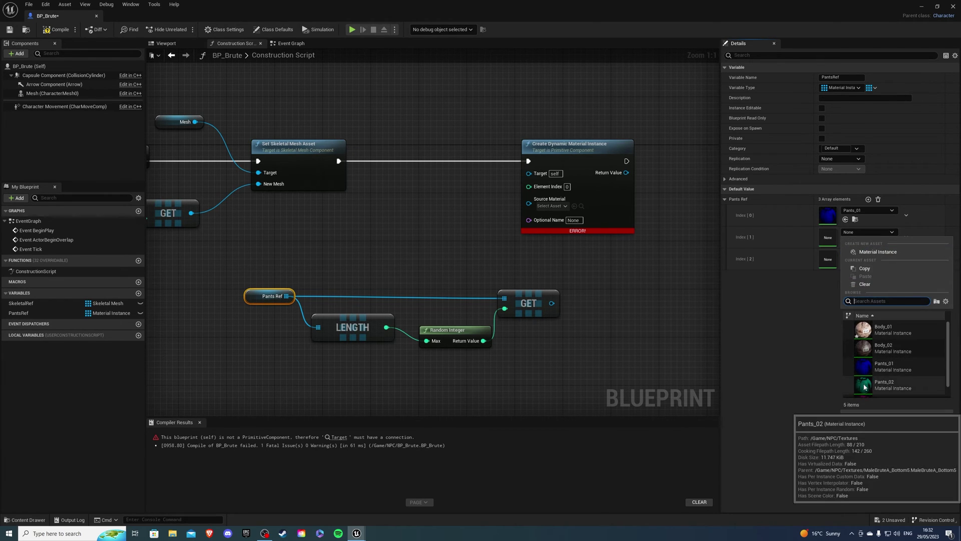
{"action": "left_click", "coordinate": [885, 370]}
{"action": "left_click", "coordinate": [861, 256]}
{"action": "left_click", "coordinate": [868, 404]}
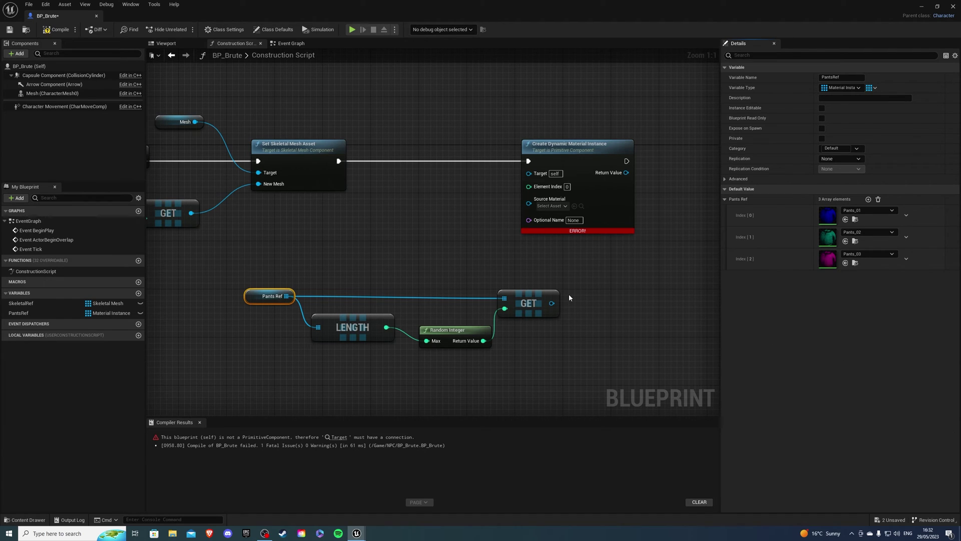
Step: Wire the random pants Get into Source Material, set Element Index to 2, compile and save
{"action": "left_click_drag", "start_coordinate": [550, 306], "coordinate": [528, 203]}
{"action": "left_click_drag", "start_coordinate": [294, 263], "coordinate": [505, 350]}
{"action": "left_click_drag", "start_coordinate": [506, 295], "coordinate": [434, 253]}
{"action": "key", "text": "Escape"}
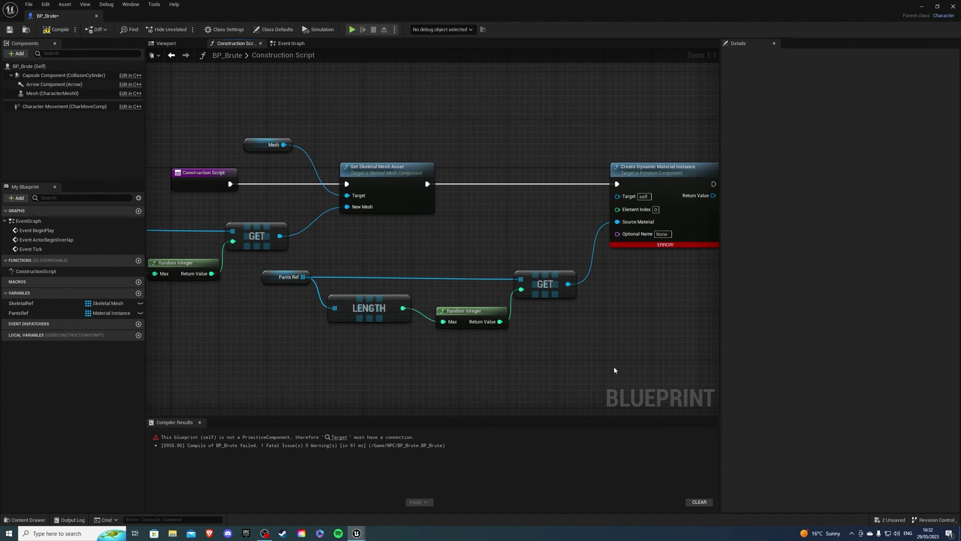
{"action": "left_click_drag", "start_coordinate": [604, 366], "coordinate": [256, 268]}
{"action": "mouse_move", "coordinate": [470, 246]}
{"action": "right_mouse_down"}
{"action": "mouse_move", "coordinate": [451, 258]}
{"action": "mouse_move", "coordinate": [461, 257]}
{"action": "right_mouse_up"}
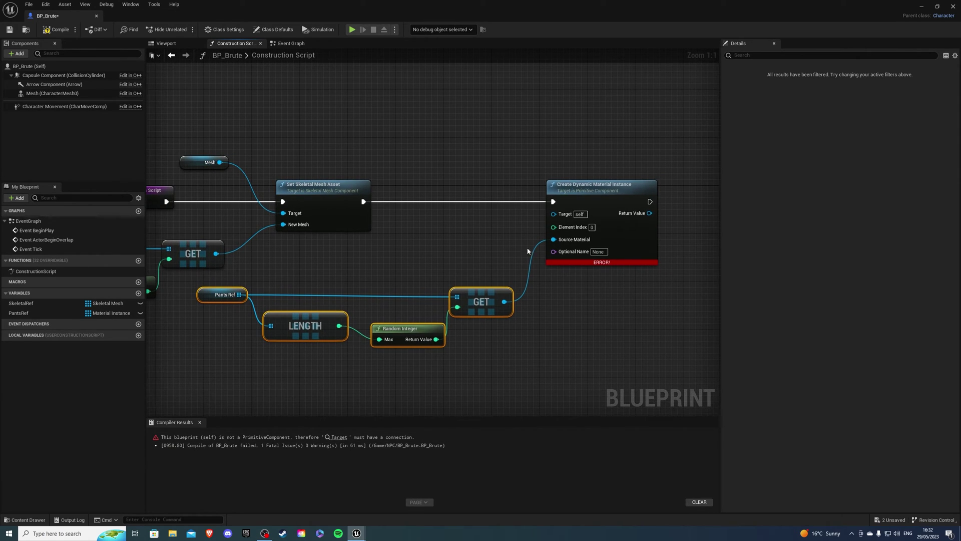
{"action": "left_click", "coordinate": [592, 227]}
{"action": "type", "text": "2"}
{"action": "left_click", "coordinate": [491, 247]}
{"action": "left_click", "coordinate": [56, 29]}
{"action": "key", "text": "ctrl+s"}
Step: Connect a Mesh component reference to Create Dynamic Material Instance's Target and recompile
{"action": "right_click_drag", "start_coordinate": [495, 229], "coordinate": [459, 268]}
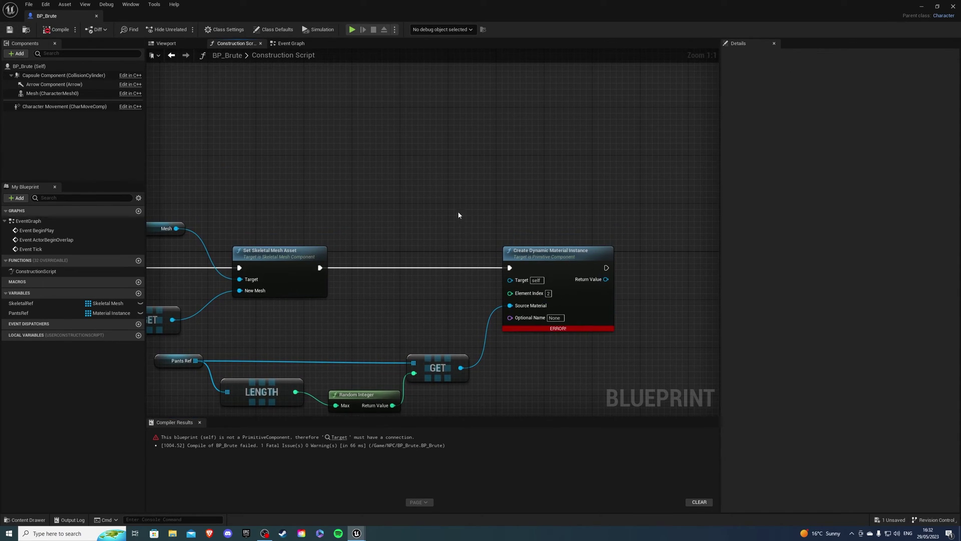
{"action": "right_click_drag", "start_coordinate": [462, 214], "coordinate": [410, 187]}
{"action": "right_click_drag", "start_coordinate": [607, 283], "coordinate": [484, 288]}
{"action": "right_click_drag", "start_coordinate": [403, 217], "coordinate": [538, 221]}
{"action": "right_click_drag", "start_coordinate": [499, 248], "coordinate": [490, 261]}
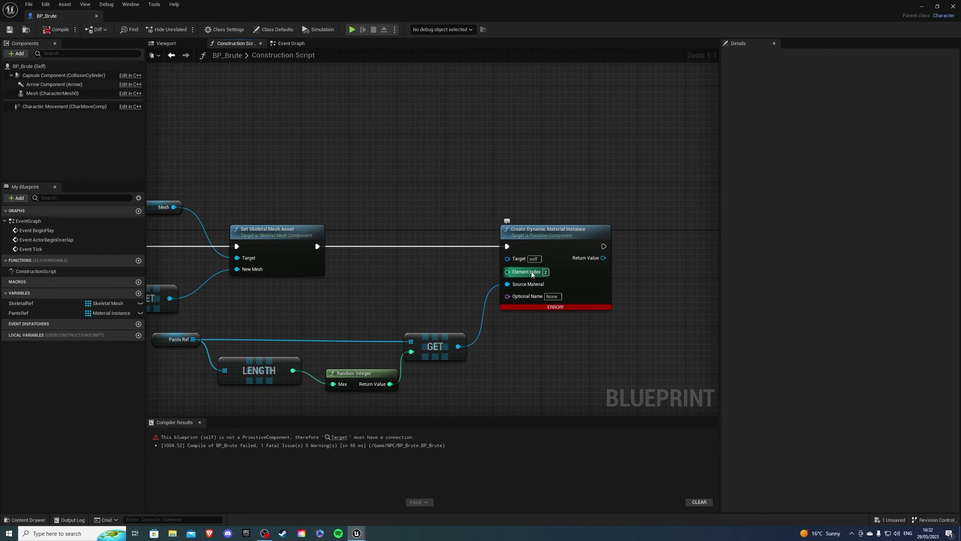
{"action": "left_click_drag", "start_coordinate": [50, 93], "coordinate": [507, 259]}
{"action": "right_click_drag", "start_coordinate": [146, 106], "coordinate": [184, 76]}
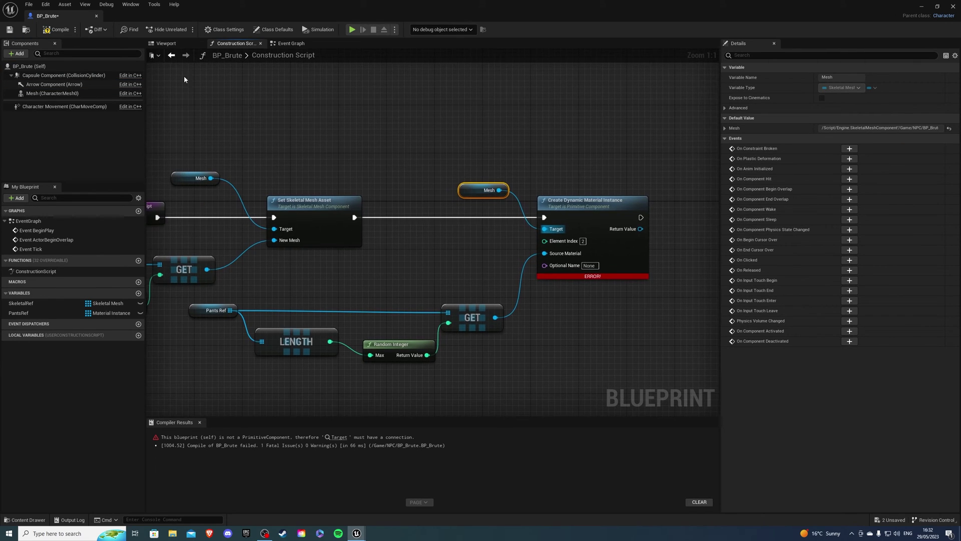
{"action": "left_click", "coordinate": [45, 30]}
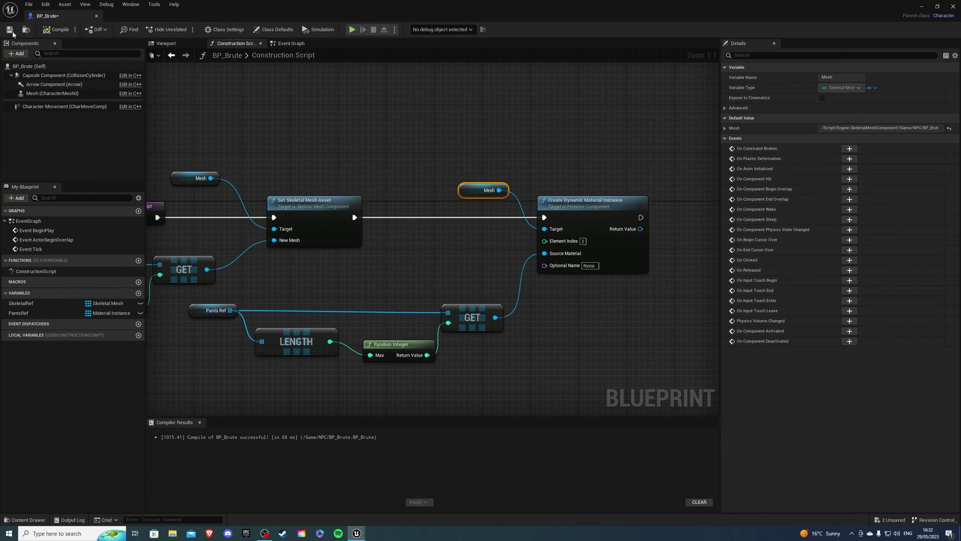
Step: Drag another BP_Brute from the NPC folder into the level, making three brutes
{"action": "left_click", "coordinate": [921, 7]}
{"action": "left_click", "coordinate": [31, 522]}
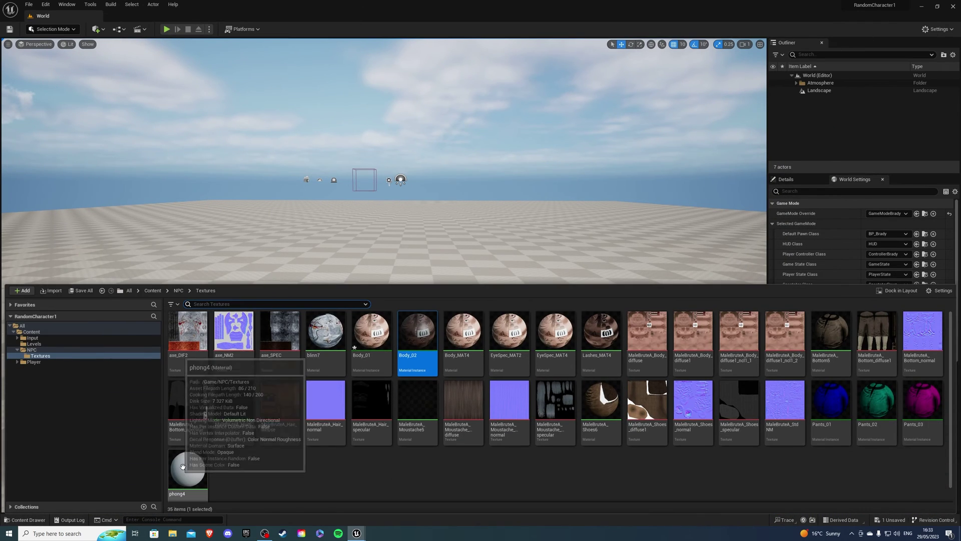
{"action": "left_click", "coordinate": [178, 291]}
{"action": "left_click_drag", "start_coordinate": [248, 309], "coordinate": [485, 235]}
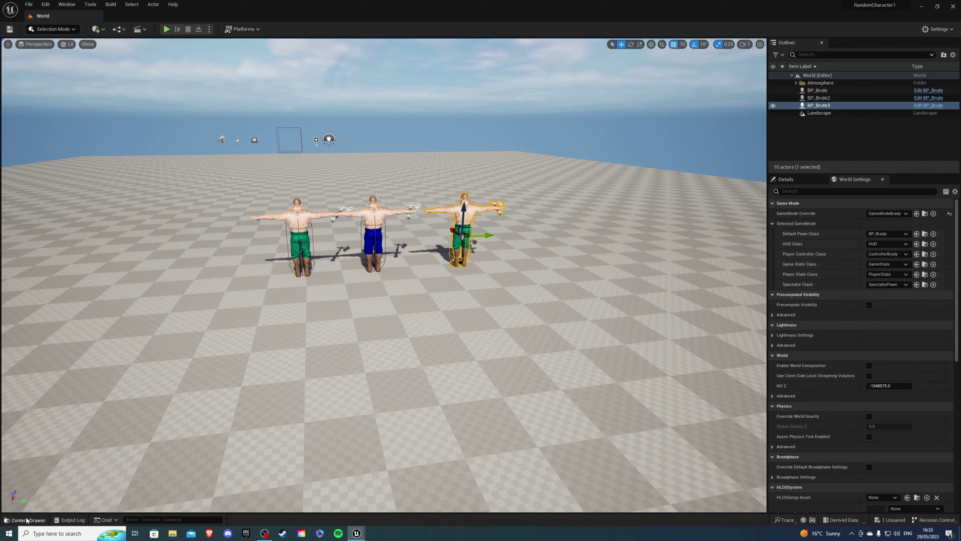
{"action": "left_click", "coordinate": [28, 519]}
Step: Duplicate the six material instance nodes and chain the copy's exec after the first chain
{"action": "double_click", "coordinate": [230, 346]}
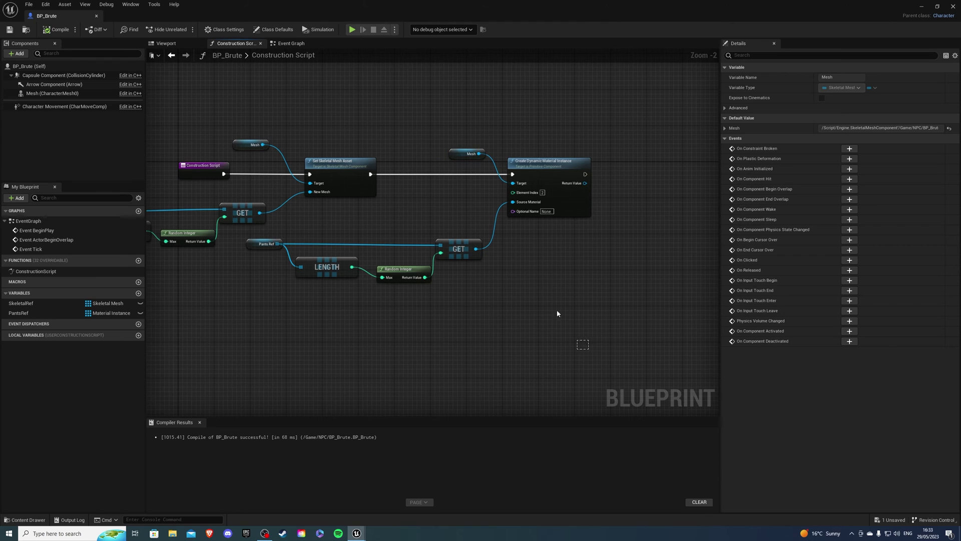
{"action": "left_click_drag", "start_coordinate": [546, 296], "coordinate": [421, 193]}
{"action": "left_click_drag", "start_coordinate": [279, 242], "coordinate": [265, 240], "text": "shift"}
{"action": "right_click_drag", "start_coordinate": [605, 321], "coordinate": [424, 321]}
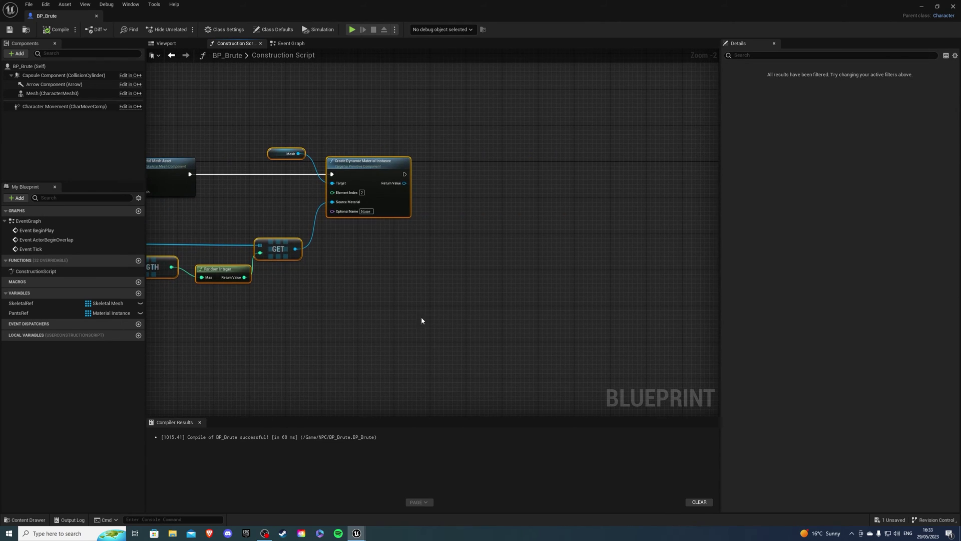
{"action": "key", "text": "ctrl+v"}
{"action": "left_click_drag", "start_coordinate": [551, 284], "coordinate": [550, 219]}
{"action": "left_click", "coordinate": [415, 186]}
{"action": "left_click_drag", "start_coordinate": [405, 174], "coordinate": [604, 207]}
{"action": "left_click_drag", "start_coordinate": [619, 323], "coordinate": [453, 178]}
{"action": "left_click_drag", "start_coordinate": [592, 207], "coordinate": [592, 176]}
{"action": "left_click", "coordinate": [466, 213]}
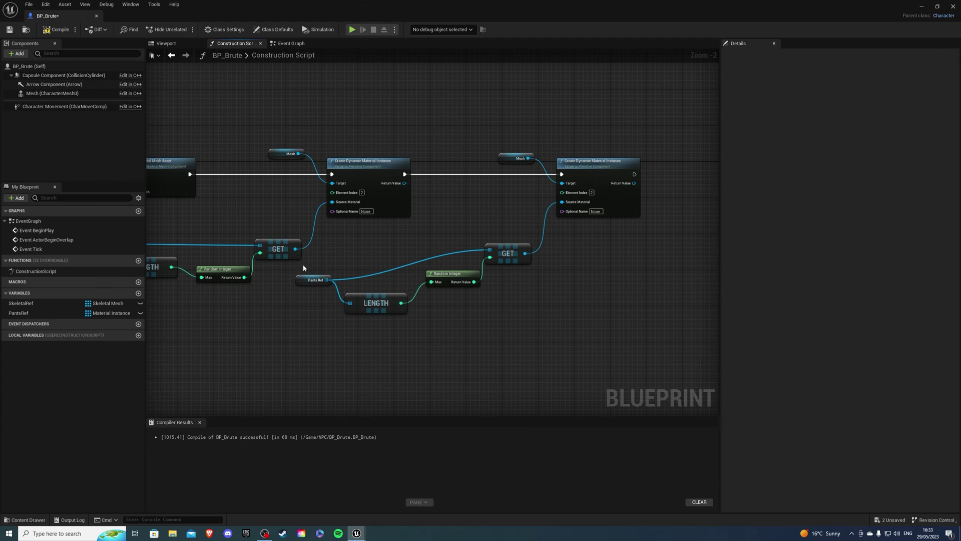
Step: Delete the copied Pants Ref node, add a new BodyRef variable, and compile
{"action": "left_click_drag", "start_coordinate": [303, 266], "coordinate": [377, 290]}
{"action": "left_click", "coordinate": [373, 243]}
{"action": "scroll", "coordinate": [356, 248], "scroll_direction": "up", "scroll_amount": 2}
{"action": "right_click_drag", "start_coordinate": [356, 248], "coordinate": [466, 261]}
{"action": "left_click", "coordinate": [402, 288]}
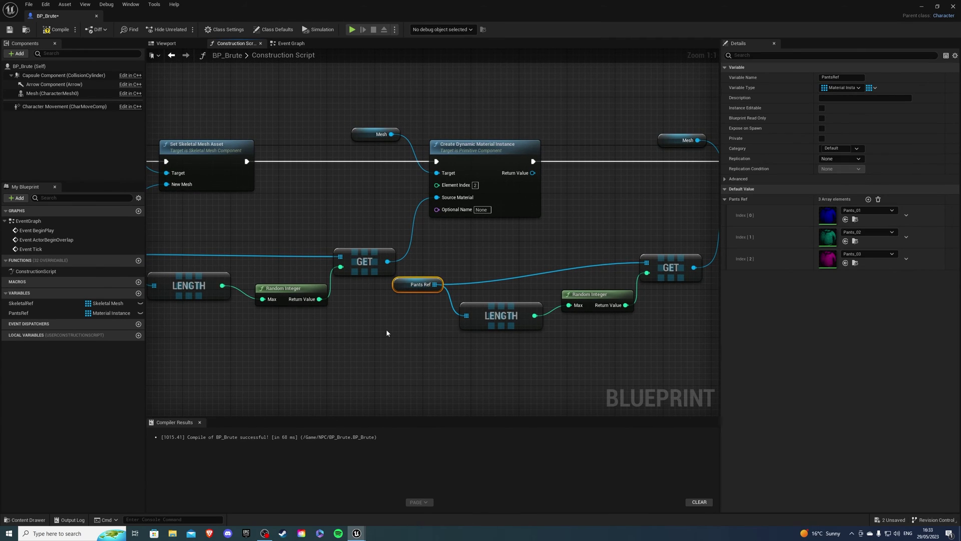
{"action": "key", "text": "Delete"}
{"action": "left_click", "coordinate": [138, 293]}
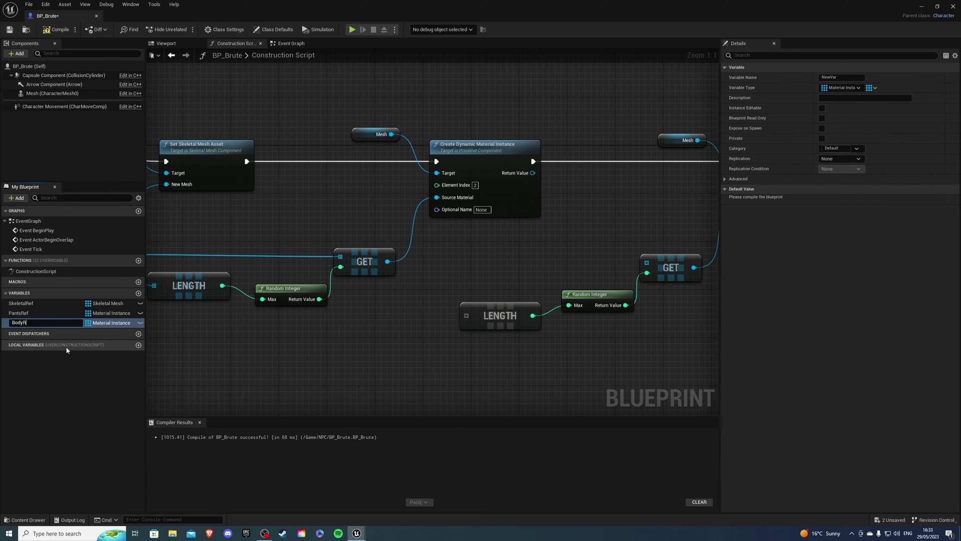
{"action": "key", "text": "Return"}
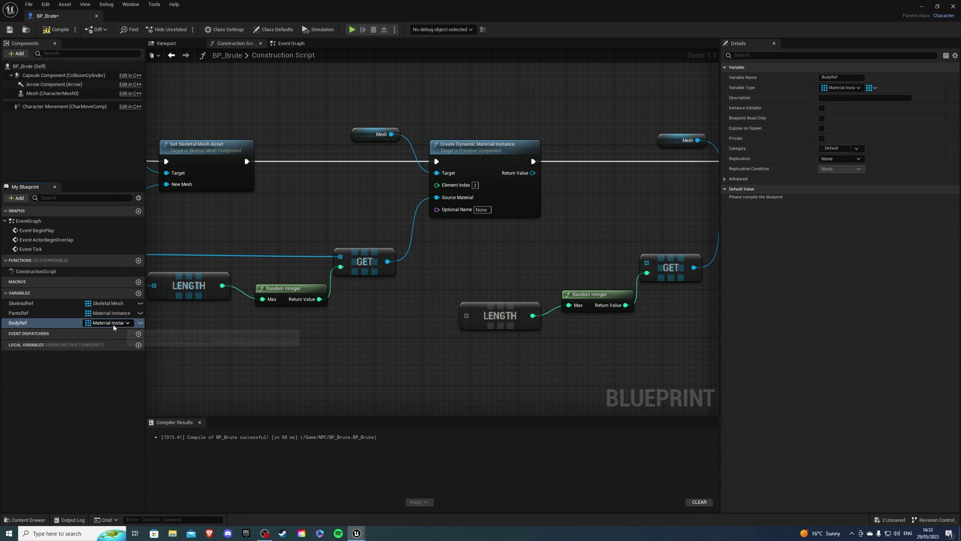
{"action": "left_click", "coordinate": [57, 29]}
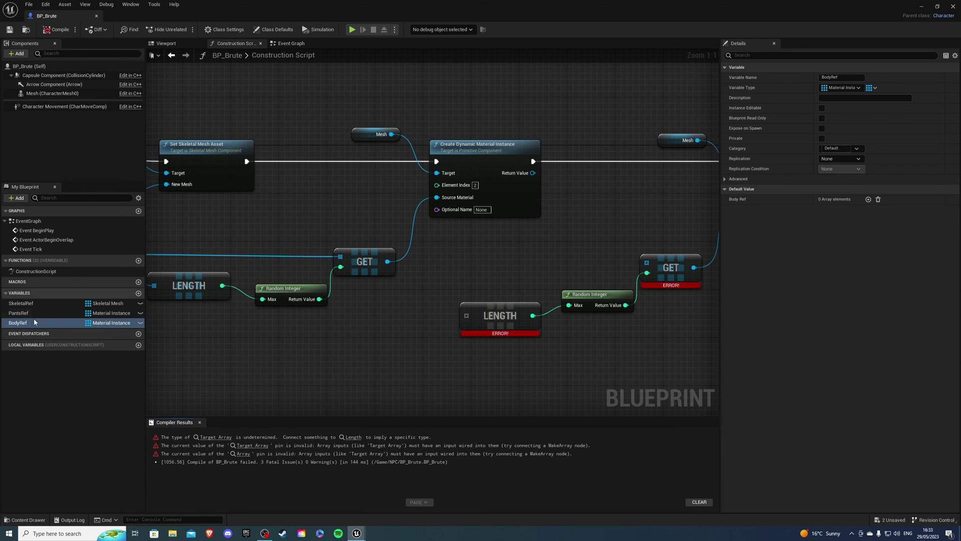
Step: Wire a Body Ref getter into the copied Length and Get array nodes
{"action": "right_click_drag", "start_coordinate": [406, 354], "coordinate": [301, 312]}
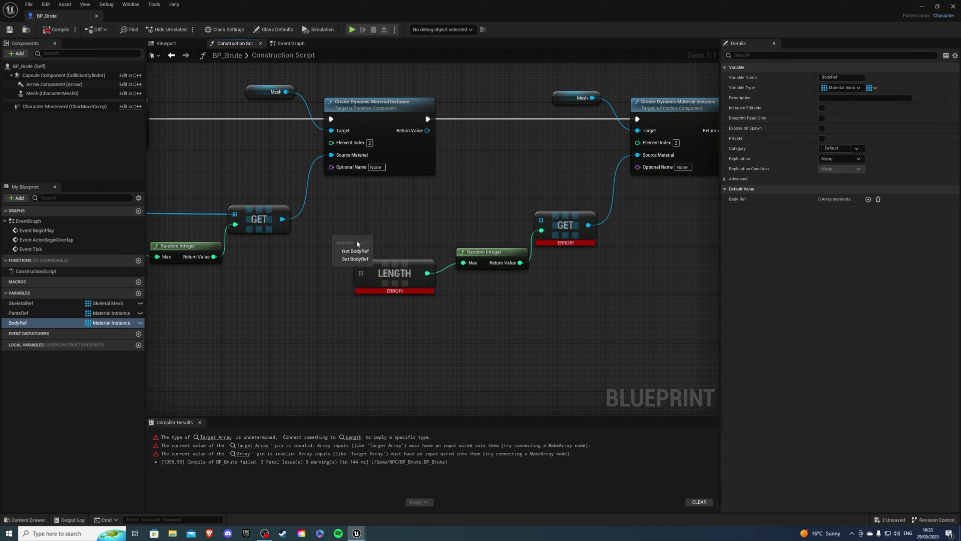
{"action": "left_click", "coordinate": [371, 250]}
{"action": "left_click_drag", "start_coordinate": [372, 243], "coordinate": [361, 274]}
{"action": "left_click_drag", "start_coordinate": [372, 242], "coordinate": [547, 222]}
{"action": "left_click_drag", "start_coordinate": [338, 242], "coordinate": [332, 224]}
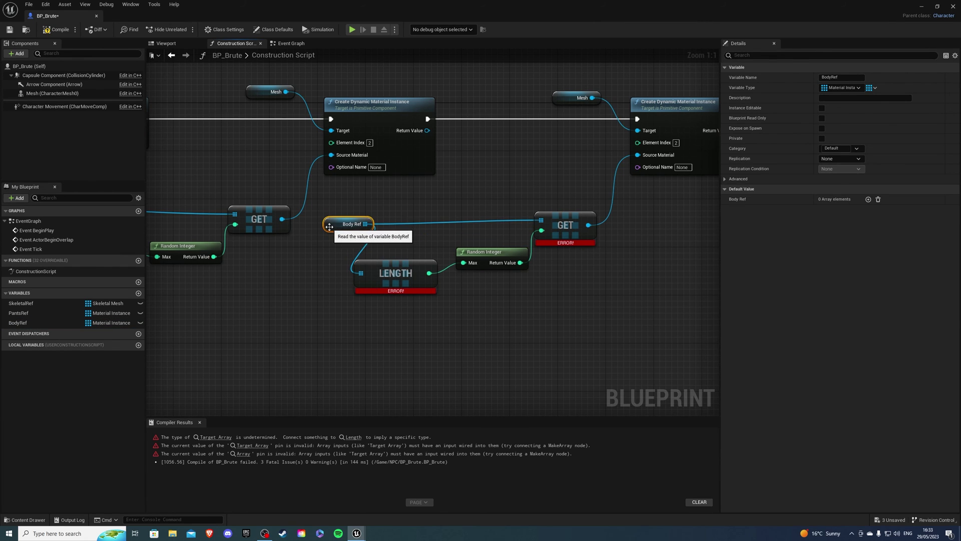
Step: Fill the BodyRef array with Body_01 and Body_02, then compile BP_Brute
{"action": "left_click", "coordinate": [868, 199]}
{"action": "left_click", "coordinate": [868, 199]}
{"action": "left_click", "coordinate": [852, 211]}
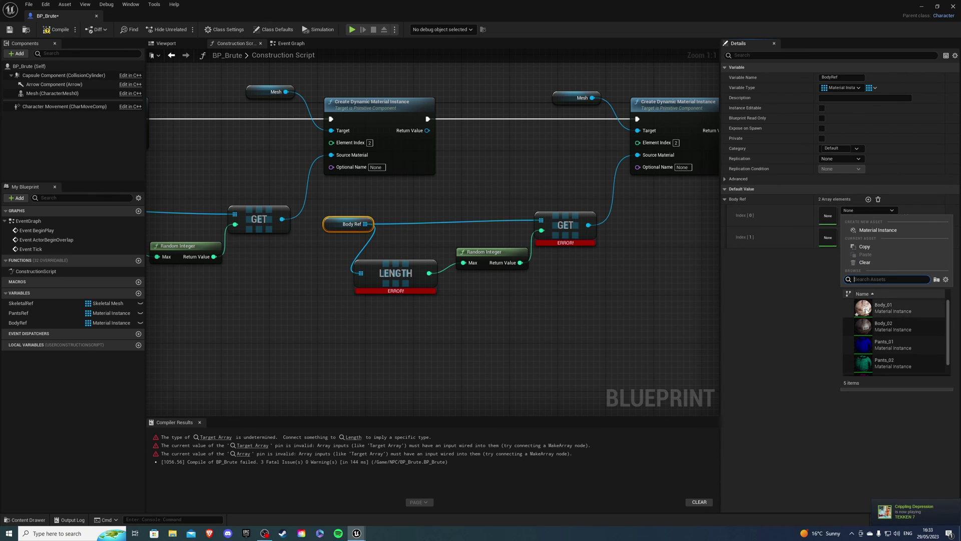
{"action": "left_click", "coordinate": [886, 308]}
{"action": "left_click", "coordinate": [856, 233]}
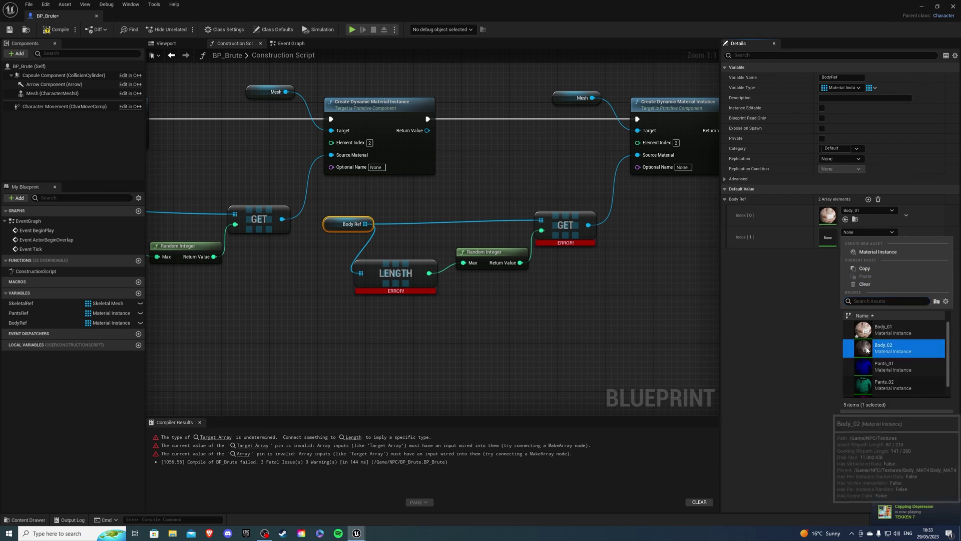
{"action": "left_click", "coordinate": [866, 346]}
{"action": "right_click_drag", "start_coordinate": [680, 227], "coordinate": [633, 245]}
{"action": "left_click", "coordinate": [572, 297]}
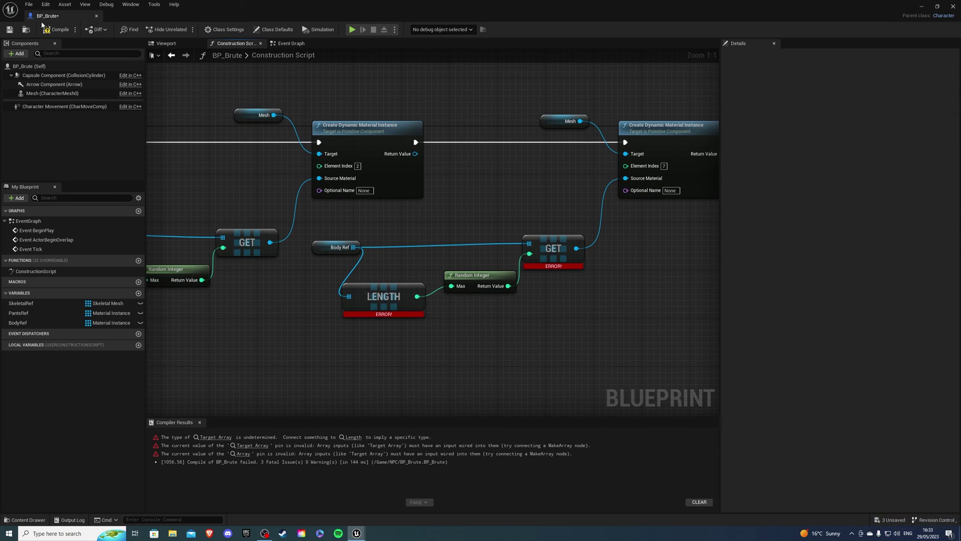
{"action": "left_click", "coordinate": [56, 29]}
{"action": "right_click_drag", "start_coordinate": [344, 152], "coordinate": [538, 140]}
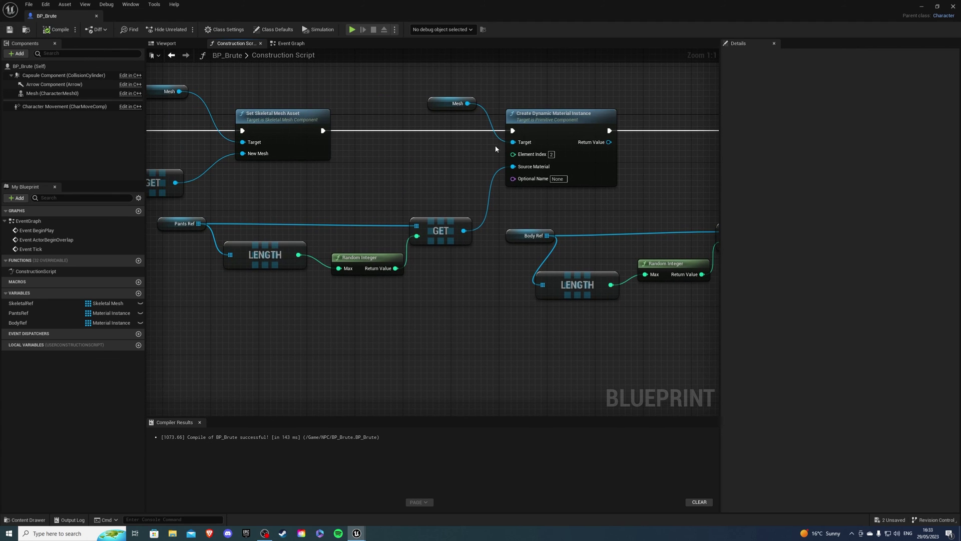
Step: Play the level and run toward the three brutes to compare their skin and pants colours
{"action": "left_click", "coordinate": [920, 7]}
{"action": "left_click", "coordinate": [166, 29]}
{"action": "key", "text": "w"}
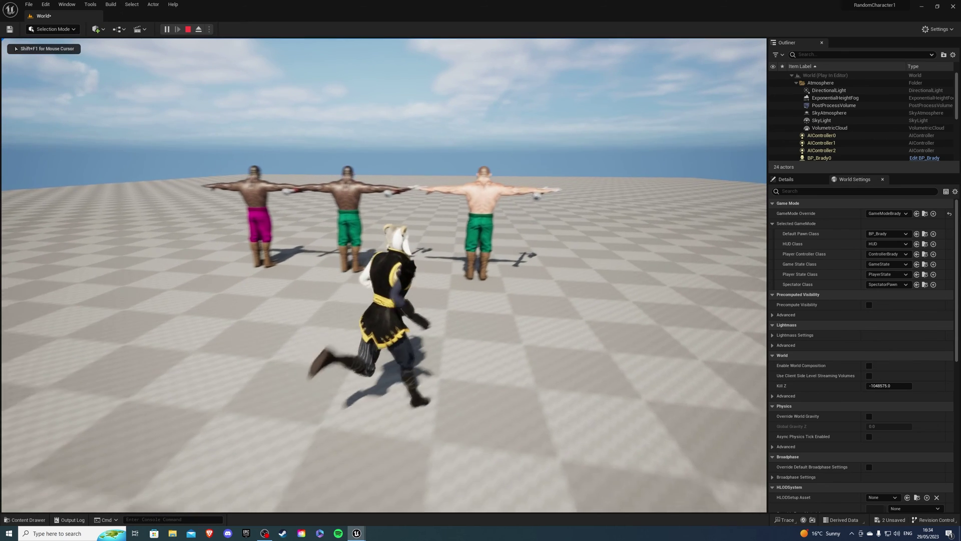